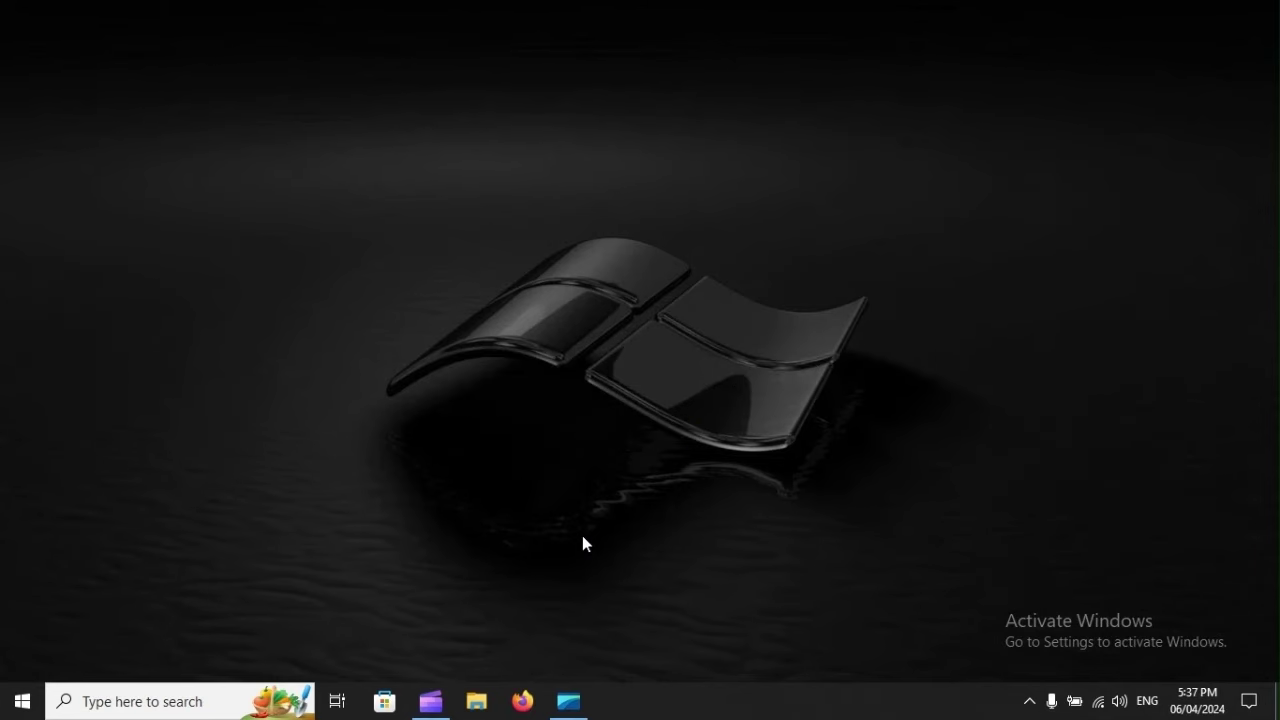
- Open Settings with Win+I and go to Update & Security > Windows Security
{"action": "key", "text": "super+i"}
{"action": "scroll", "coordinate": [585, 543], "scroll_direction": "down", "scroll_amount": 3}
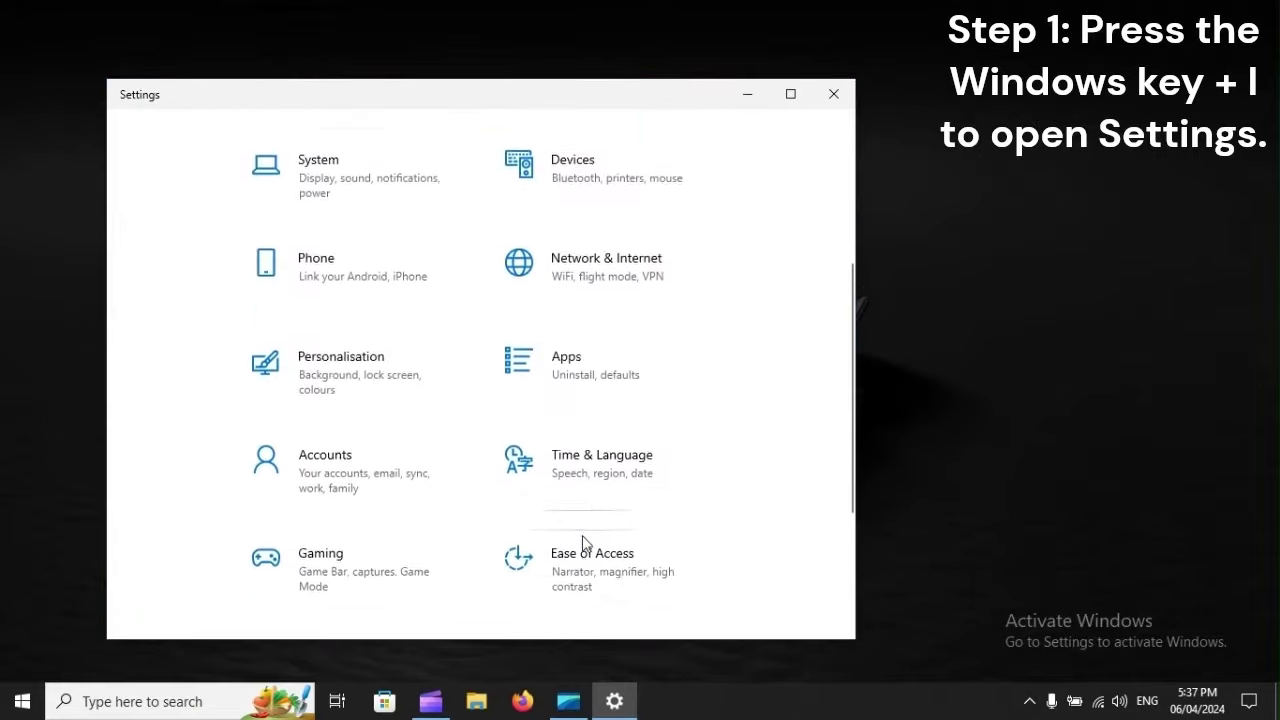
{"action": "scroll", "coordinate": [585, 543], "scroll_direction": "down", "scroll_amount": 2}
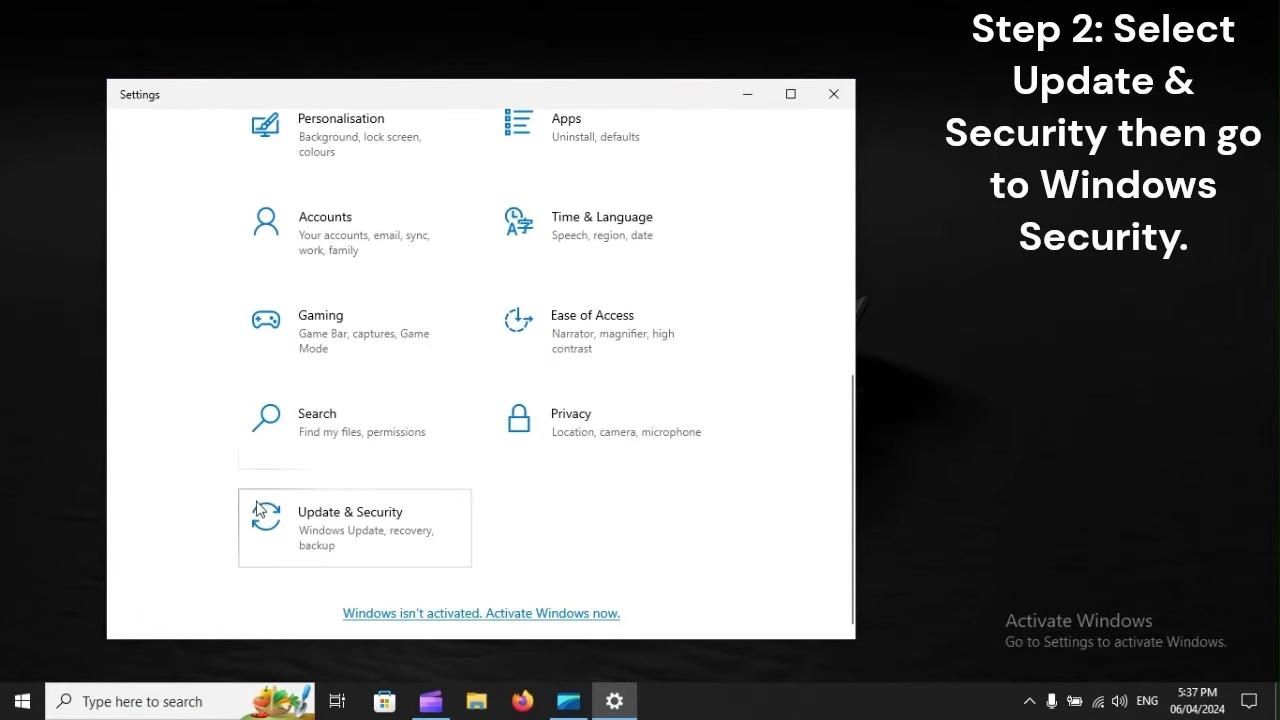
{"action": "left_click", "coordinate": [391, 520]}
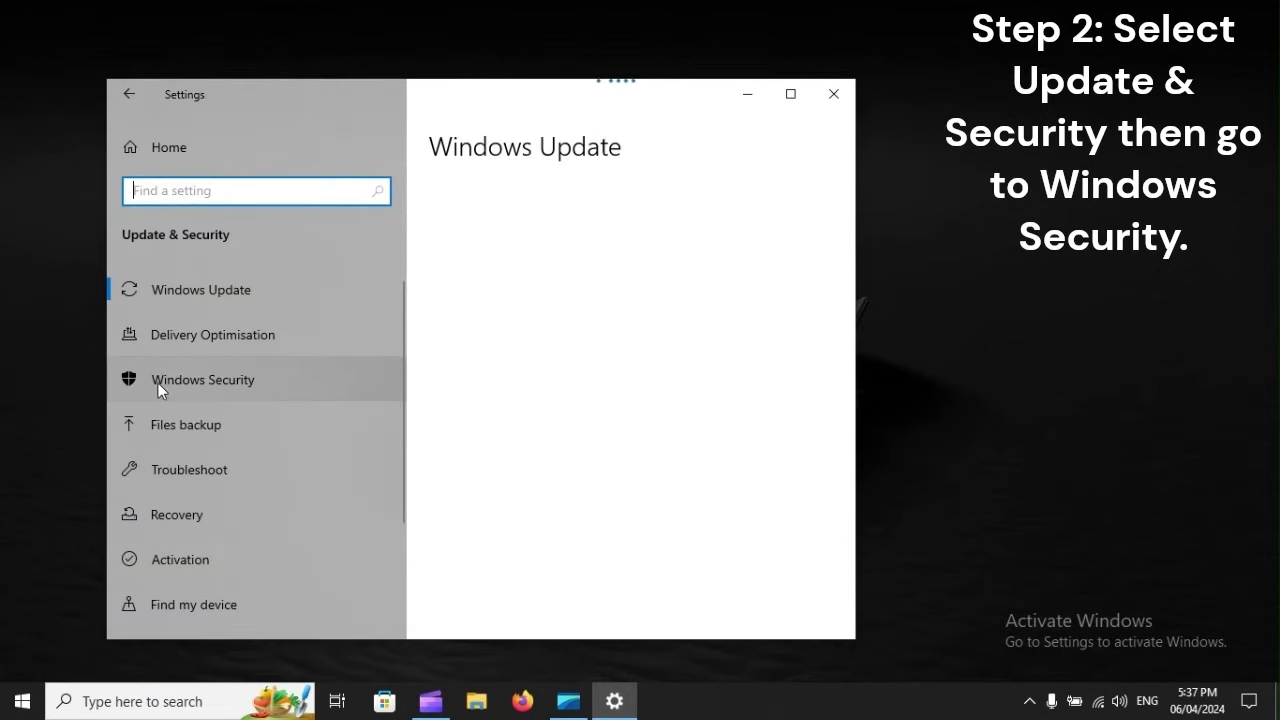
{"action": "left_click", "coordinate": [253, 381]}
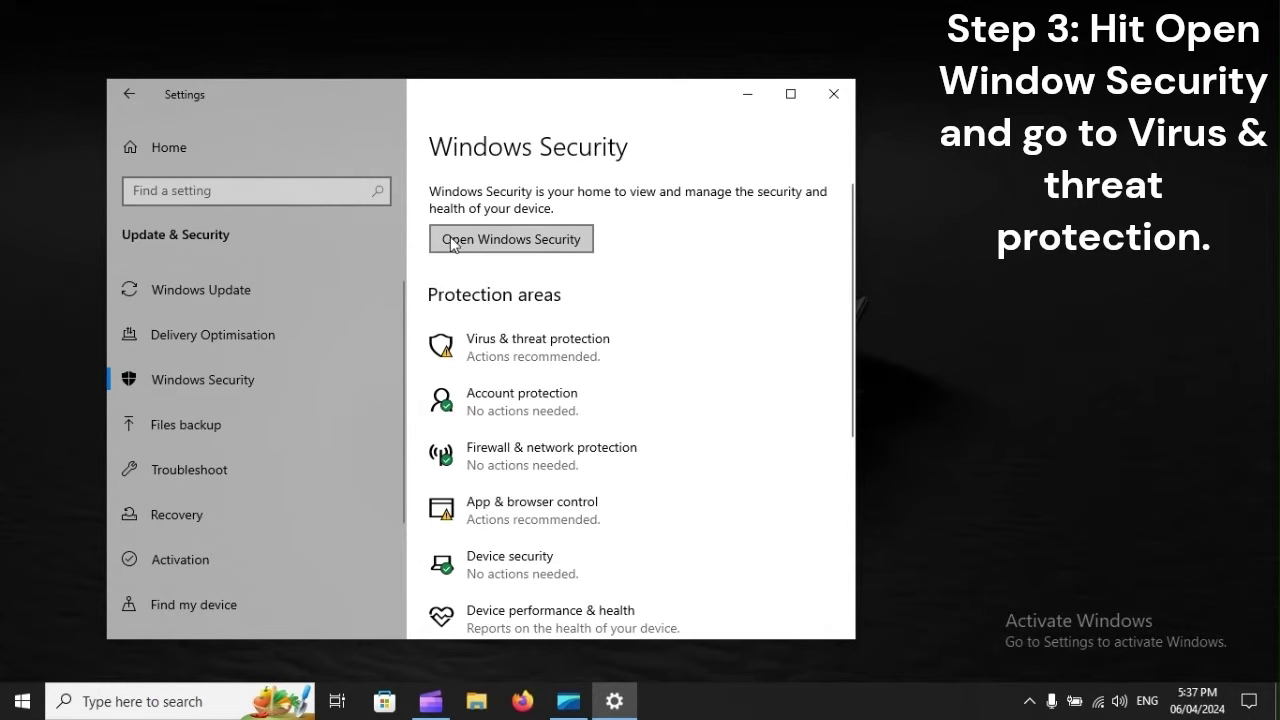
- Check Virus & threat protection in Windows Security (0 threats found), then restart the PC
{"action": "left_click", "coordinate": [564, 238]}
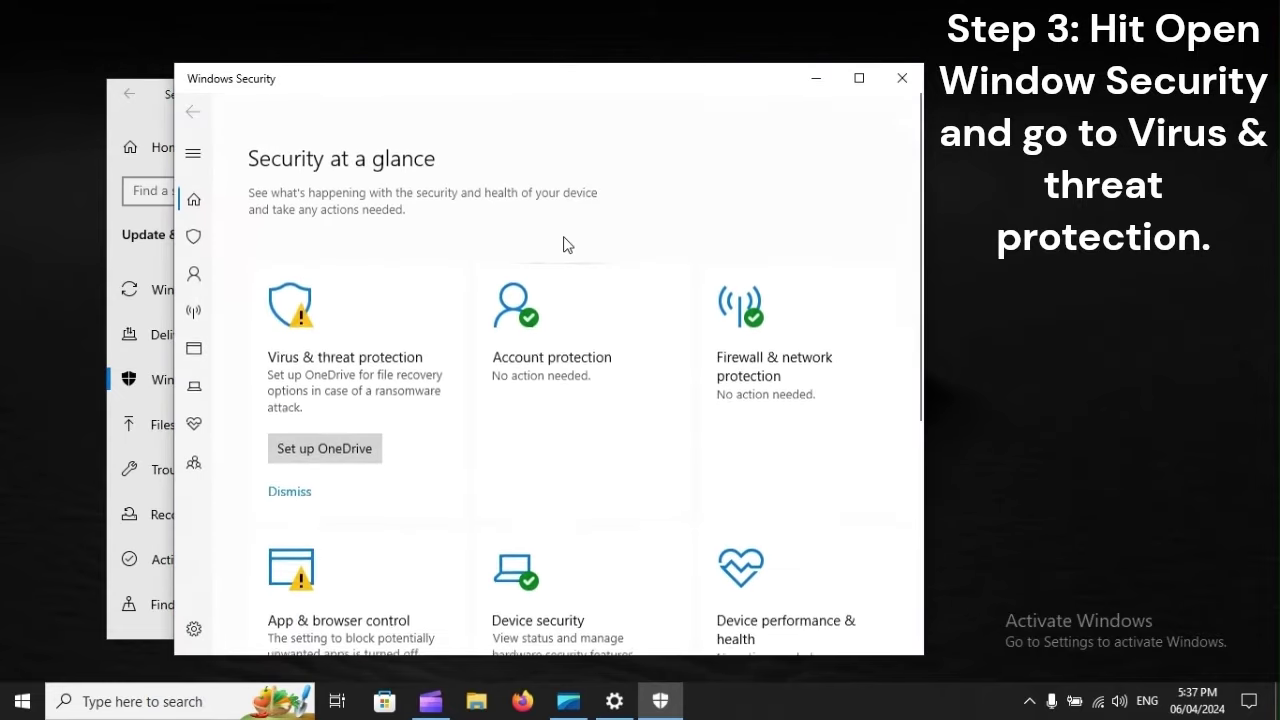
{"action": "left_click", "coordinate": [372, 326]}
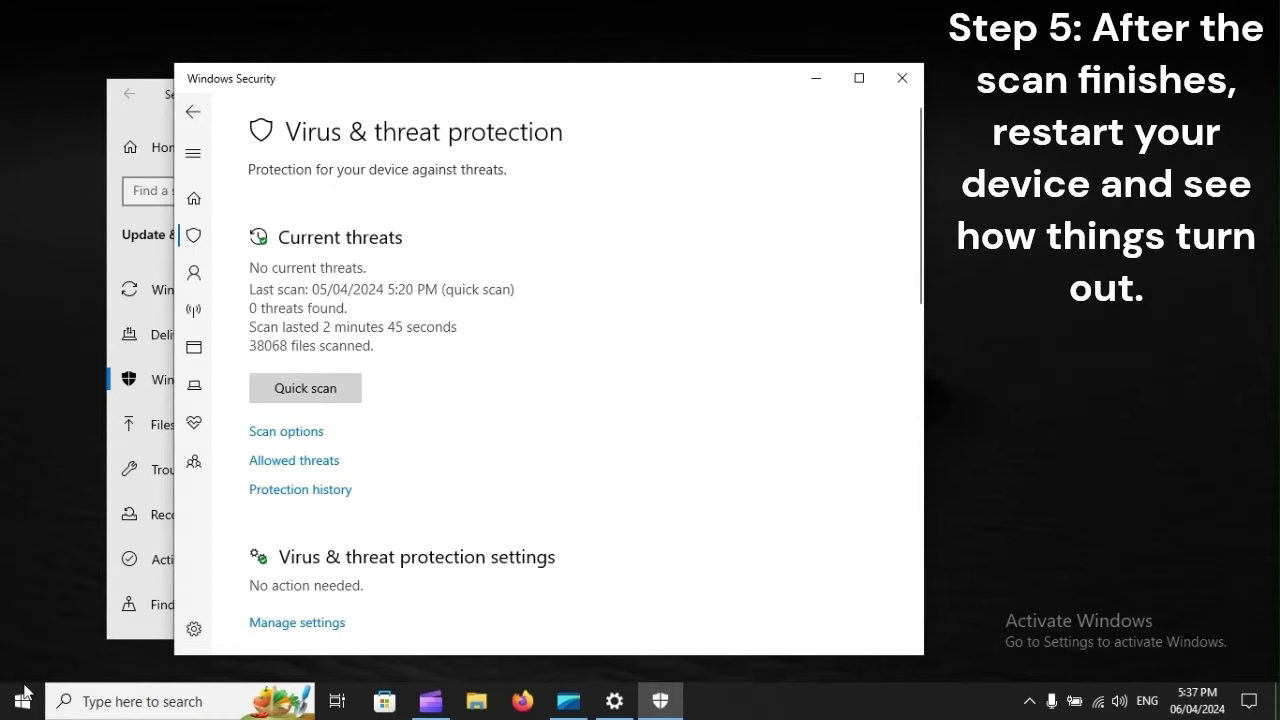
{"action": "left_click", "coordinate": [22, 701]}
{"action": "left_click", "coordinate": [23, 661]}
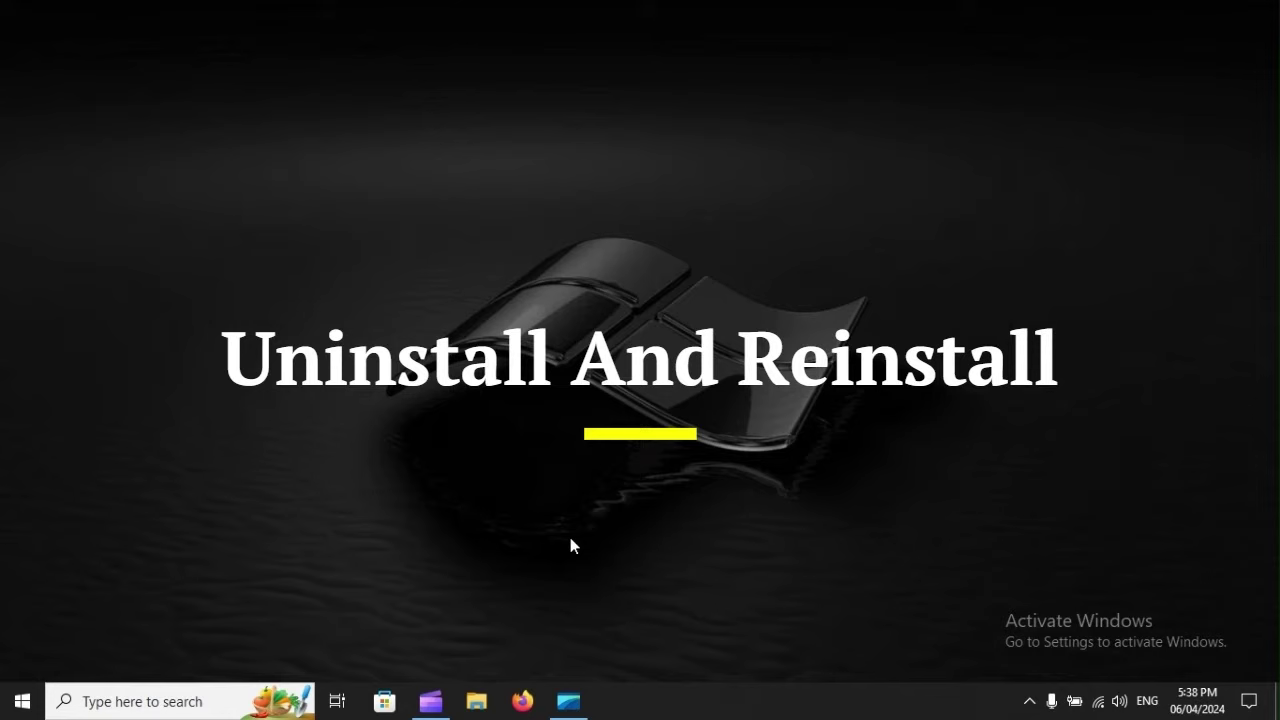
- Launch devmgmt.msc from Run, expand Mice and other pointing devices, and select the first HID-compliant mouse
{"action": "key", "text": "super+r"}
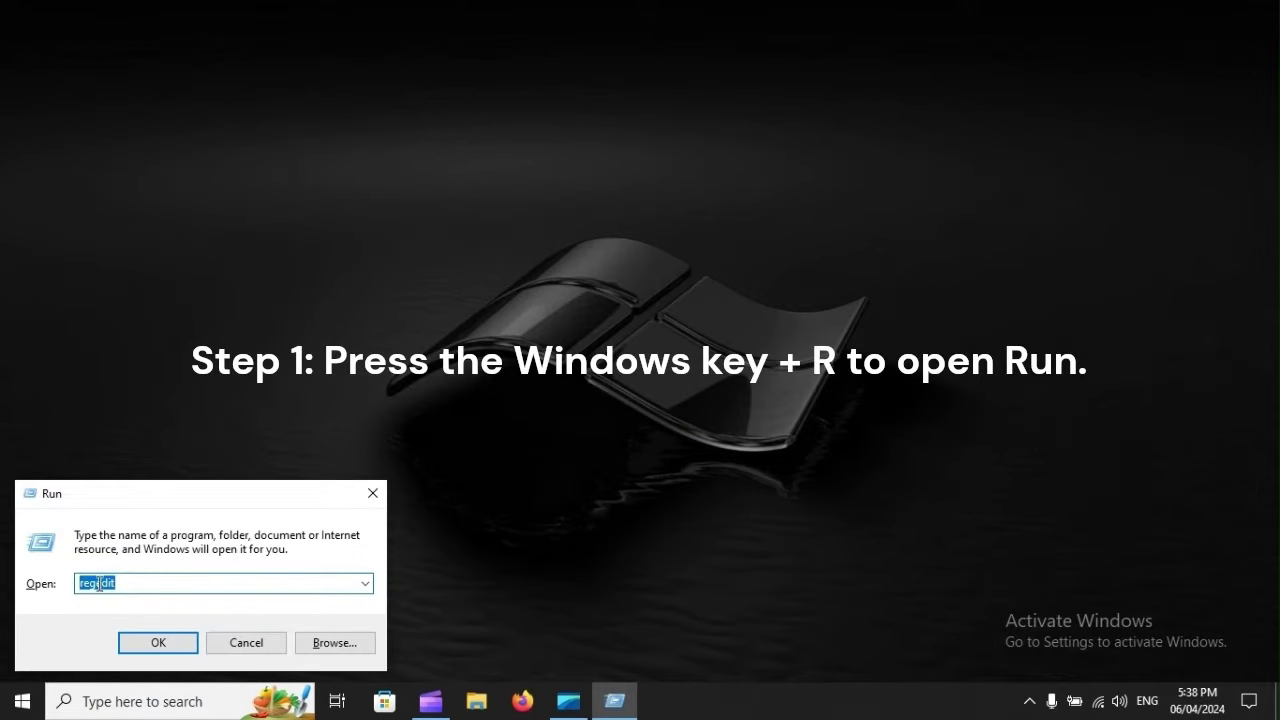
{"action": "type", "text": "devmgmt.msc"}
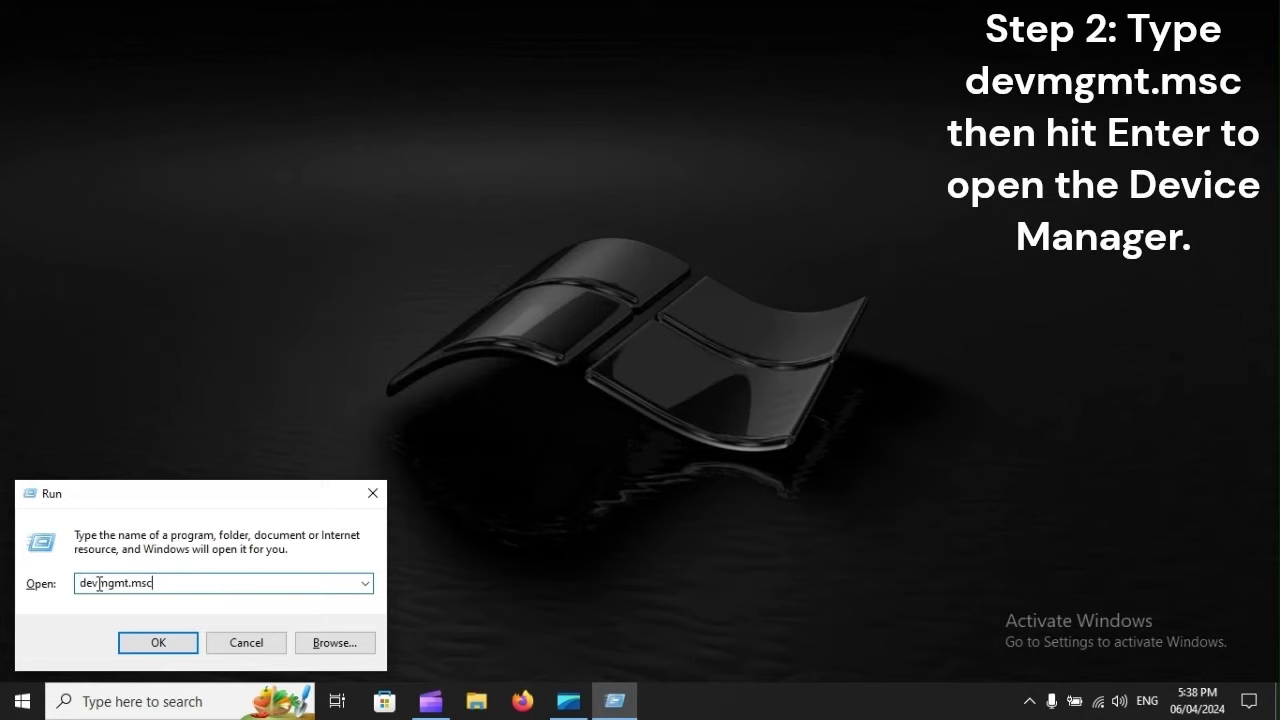
{"action": "key", "text": "Return"}
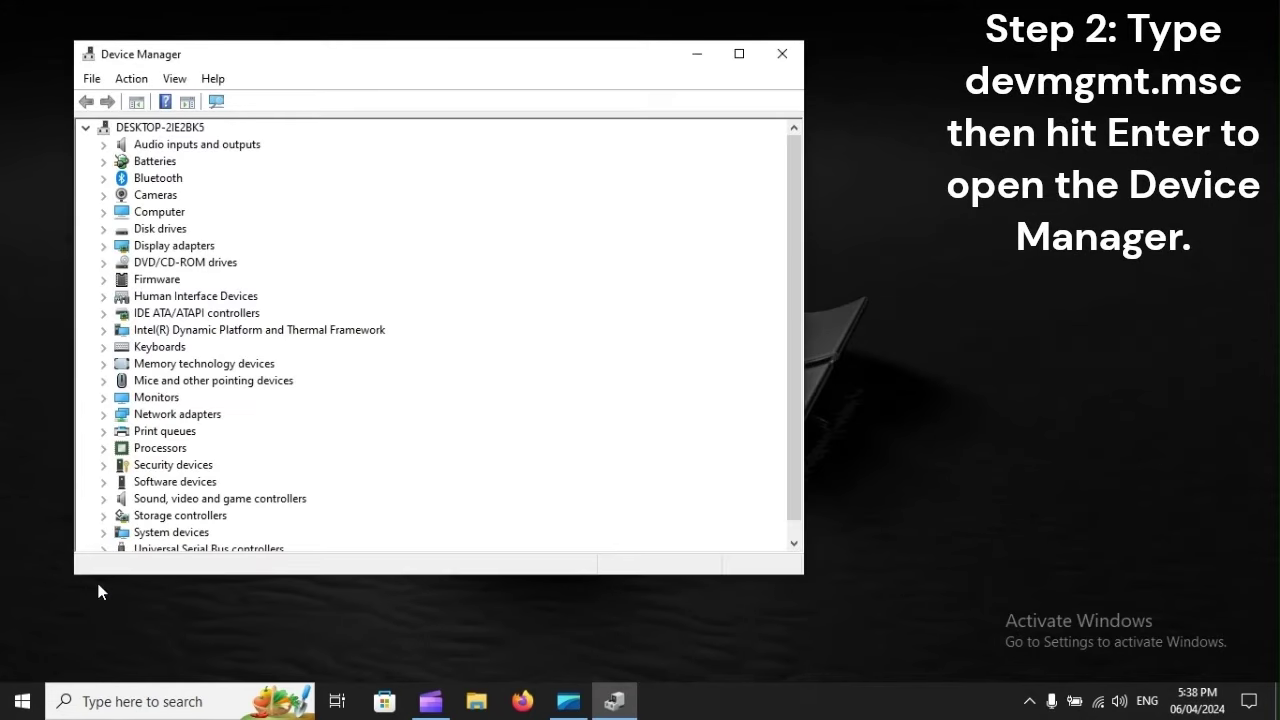
{"action": "left_click", "coordinate": [273, 380]}
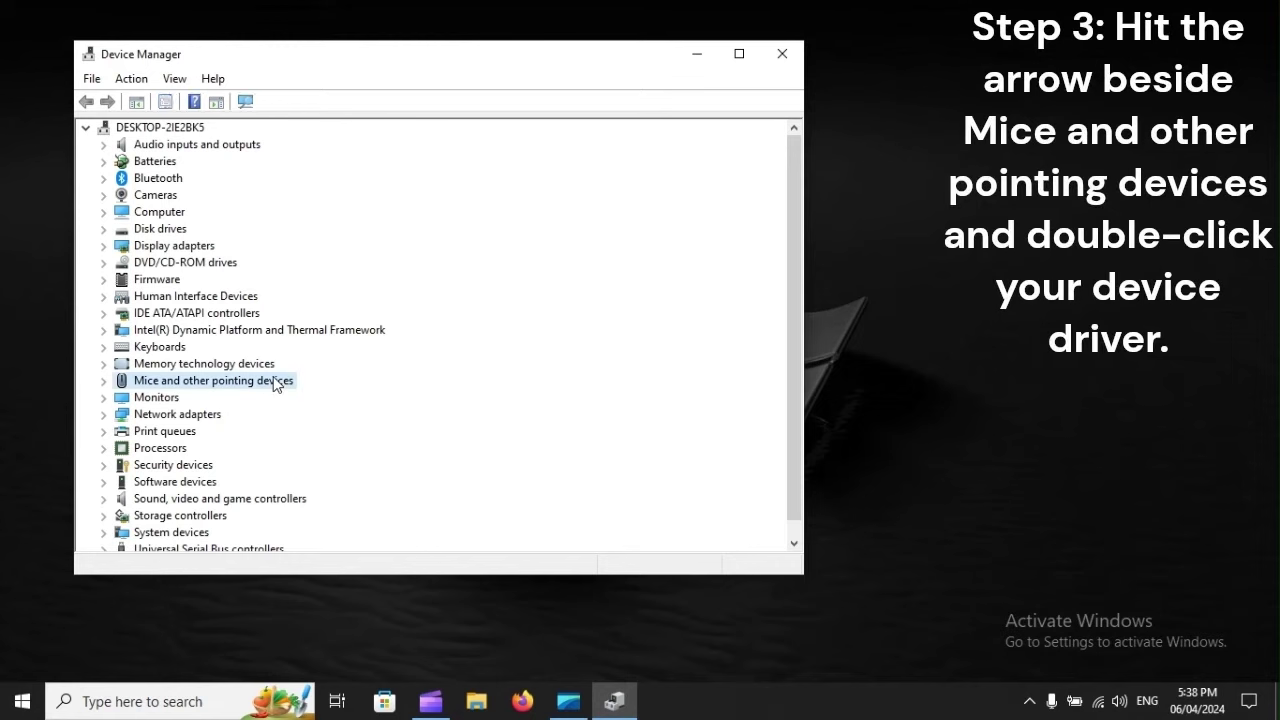
{"action": "left_click", "coordinate": [104, 381]}
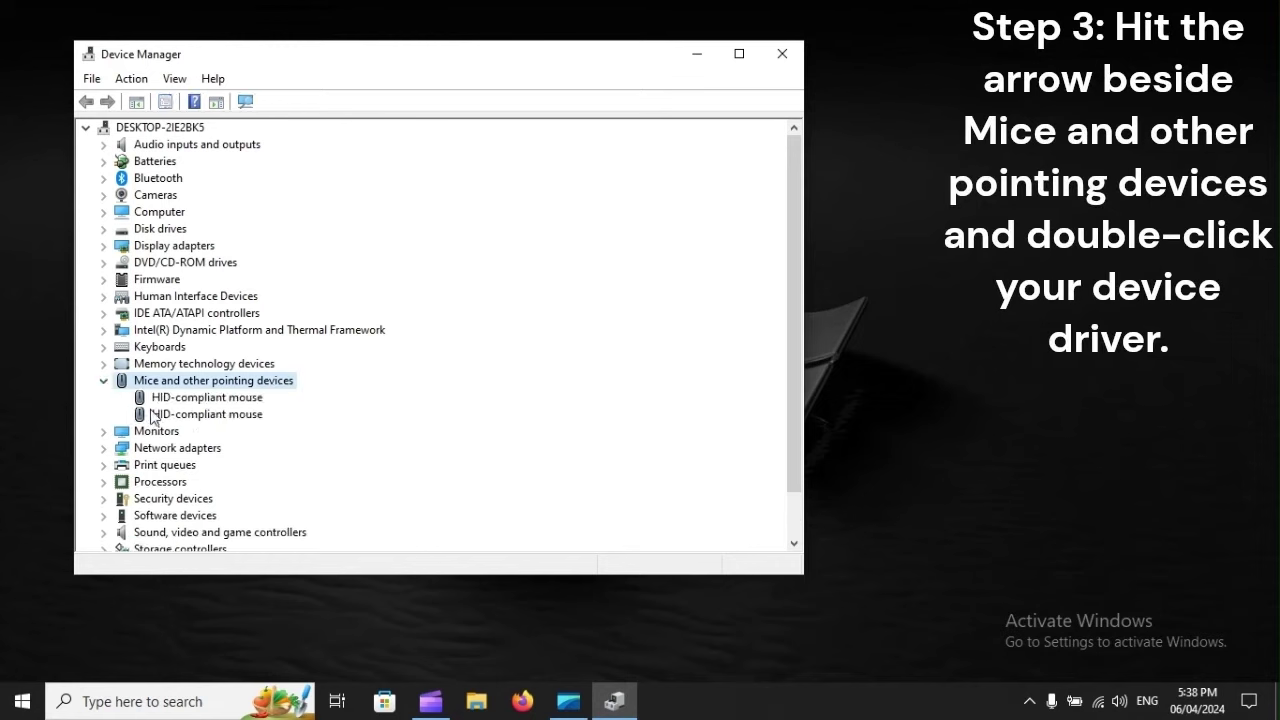
{"action": "left_click", "coordinate": [220, 399]}
- Uninstall the HID-compliant mouse from its Driver tab, then restart the PC
{"action": "double_click", "coordinate": [220, 403]}
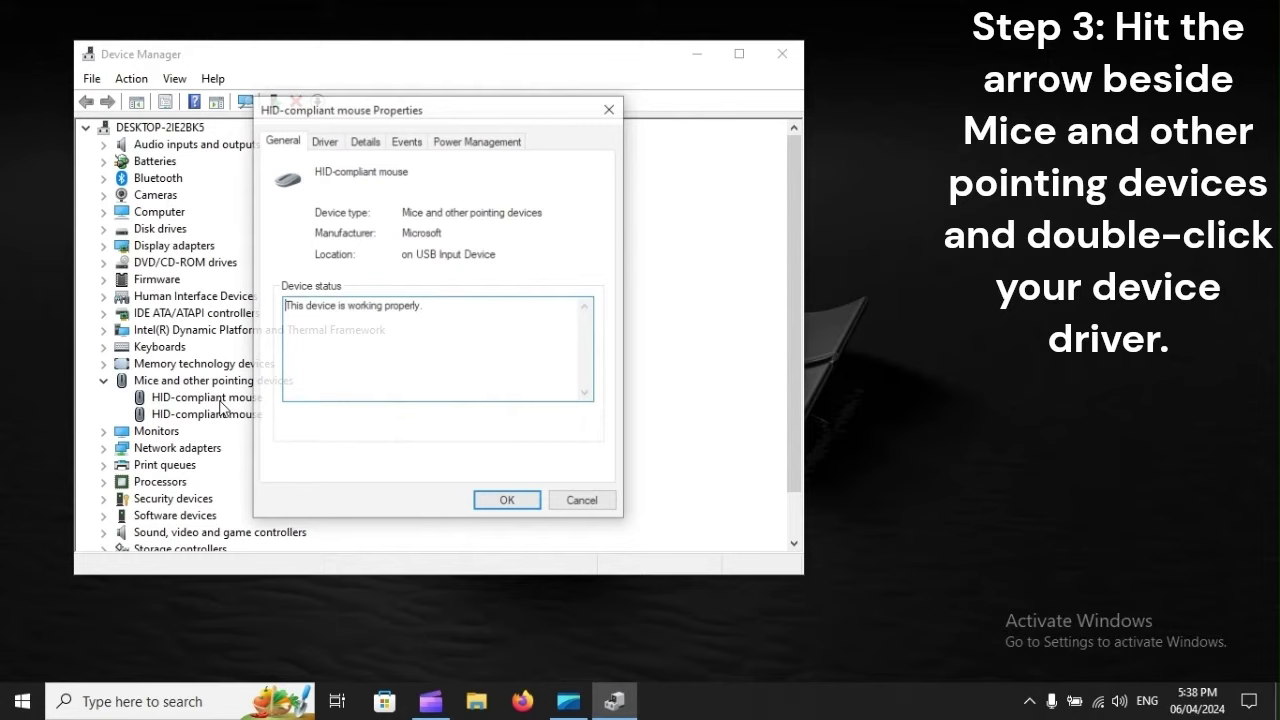
{"action": "left_click", "coordinate": [324, 141]}
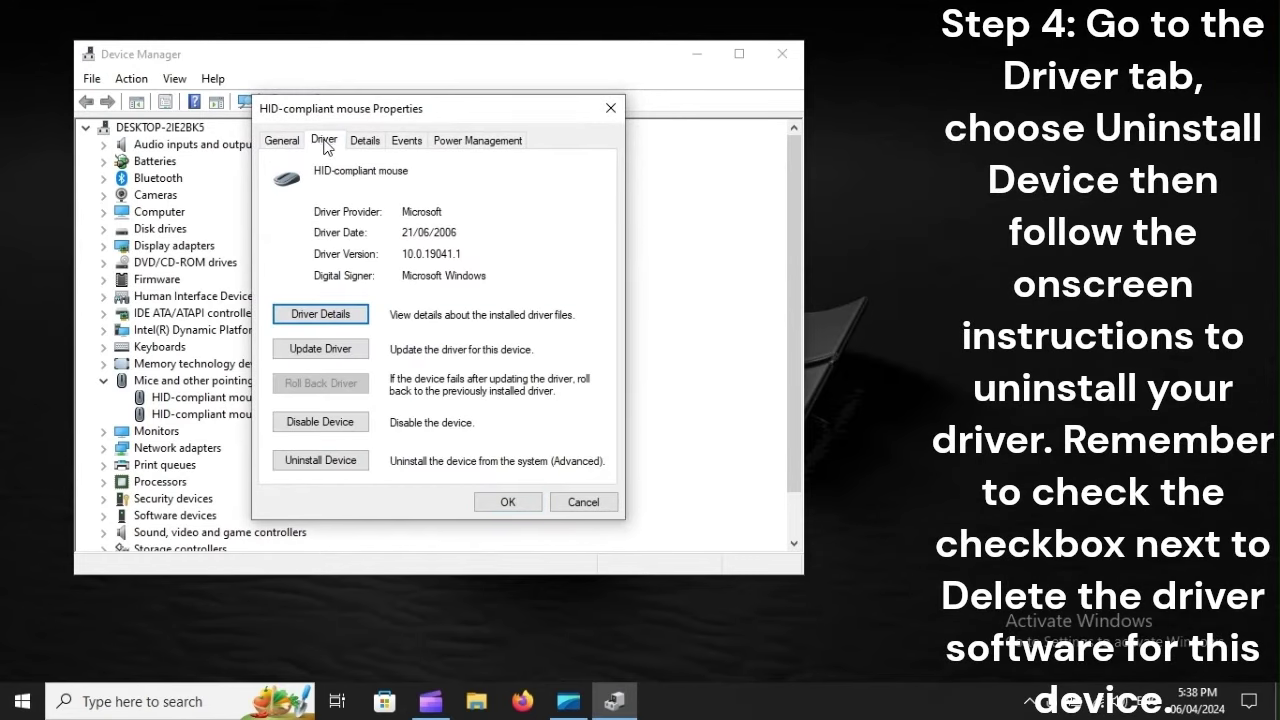
{"action": "left_click", "coordinate": [360, 461]}
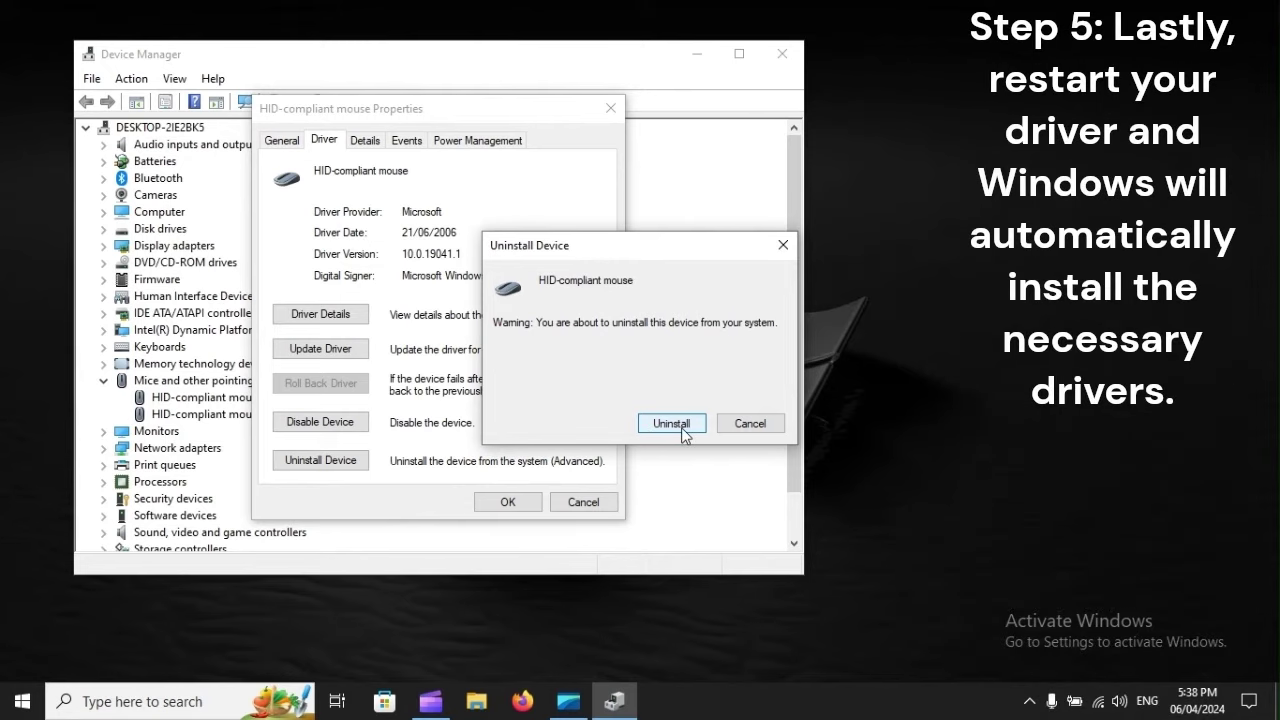
{"action": "left_click", "coordinate": [22, 686]}
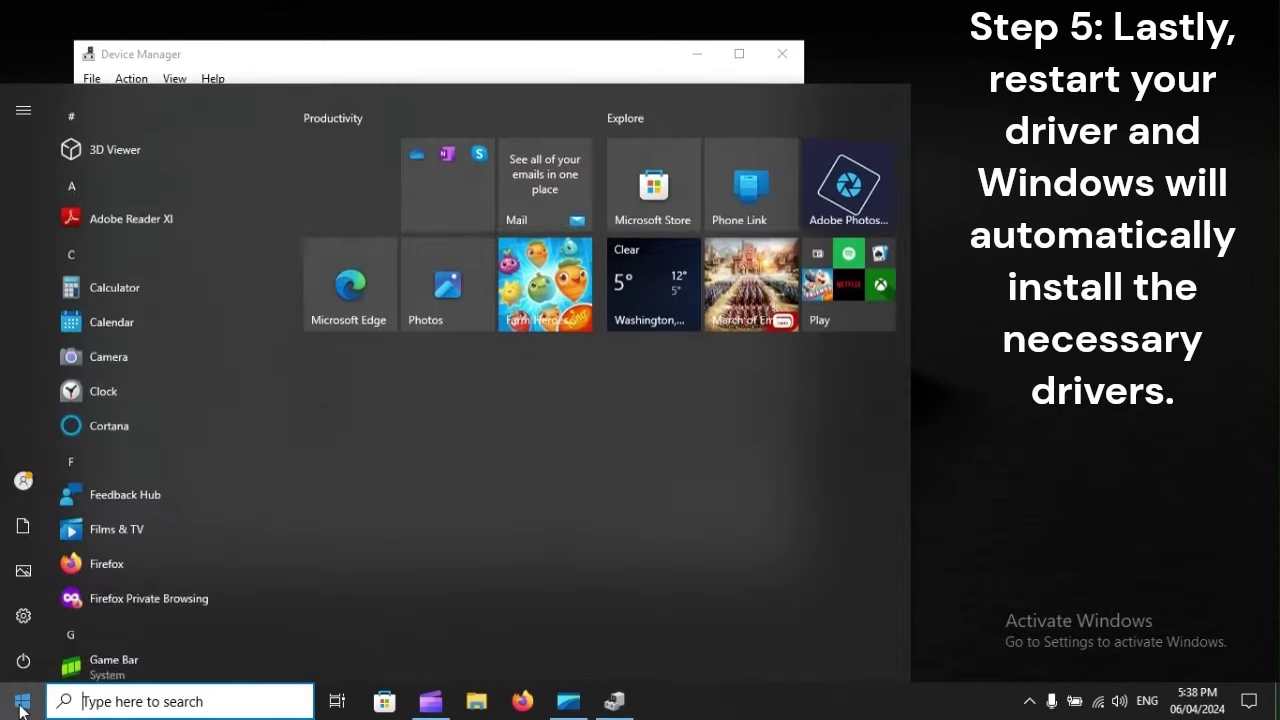
{"action": "left_click", "coordinate": [17, 666]}
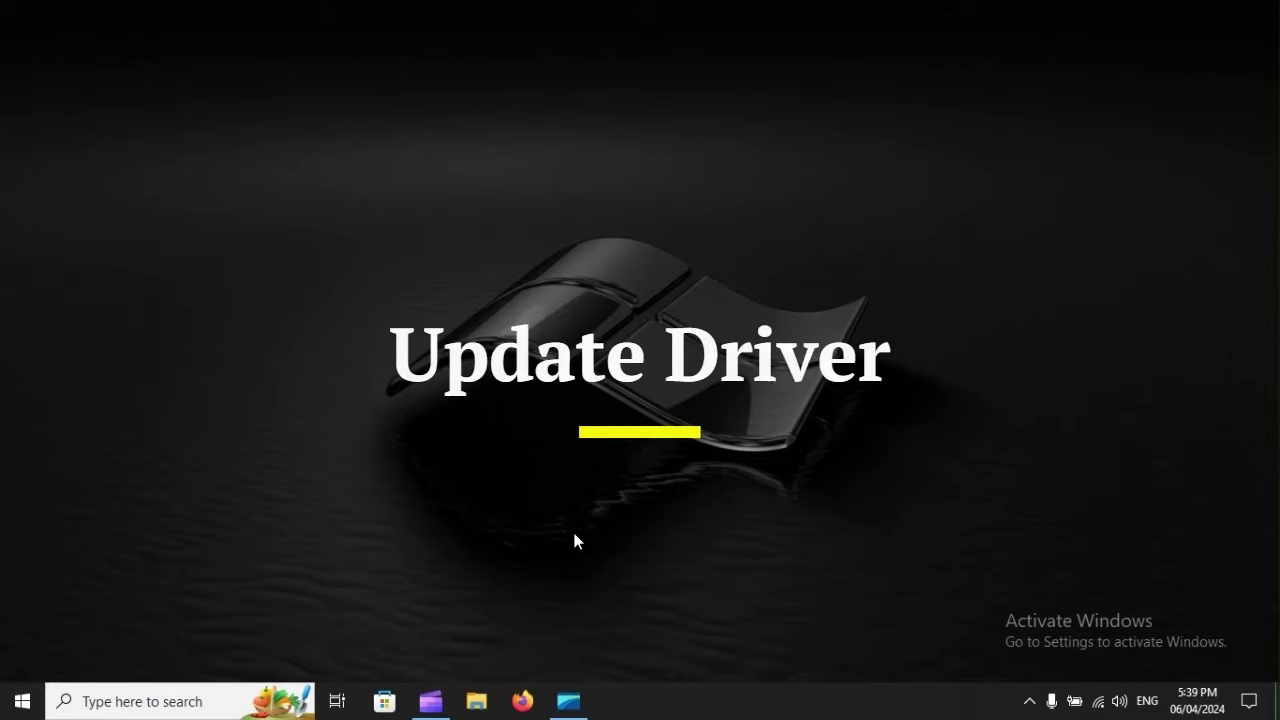
- Open Device Manager from the Win+X menu and expand Mice and other pointing devices
{"action": "key", "text": "super+x"}
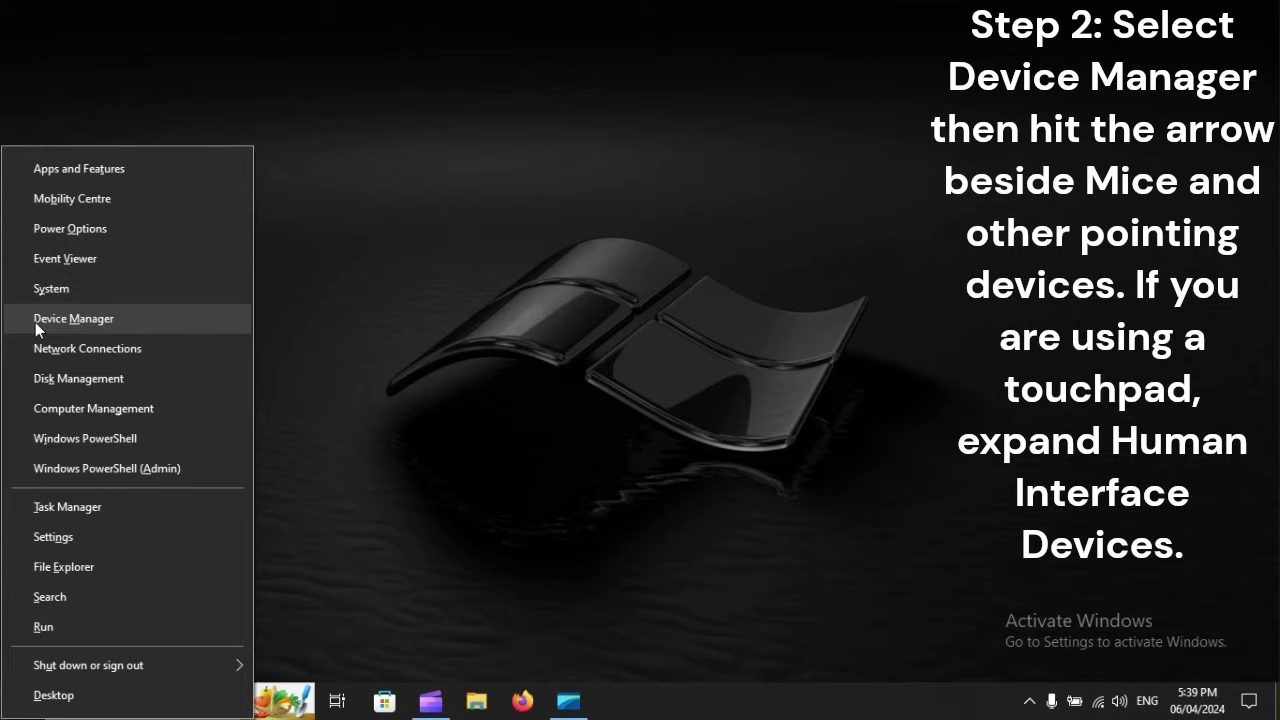
{"action": "left_click", "coordinate": [100, 318]}
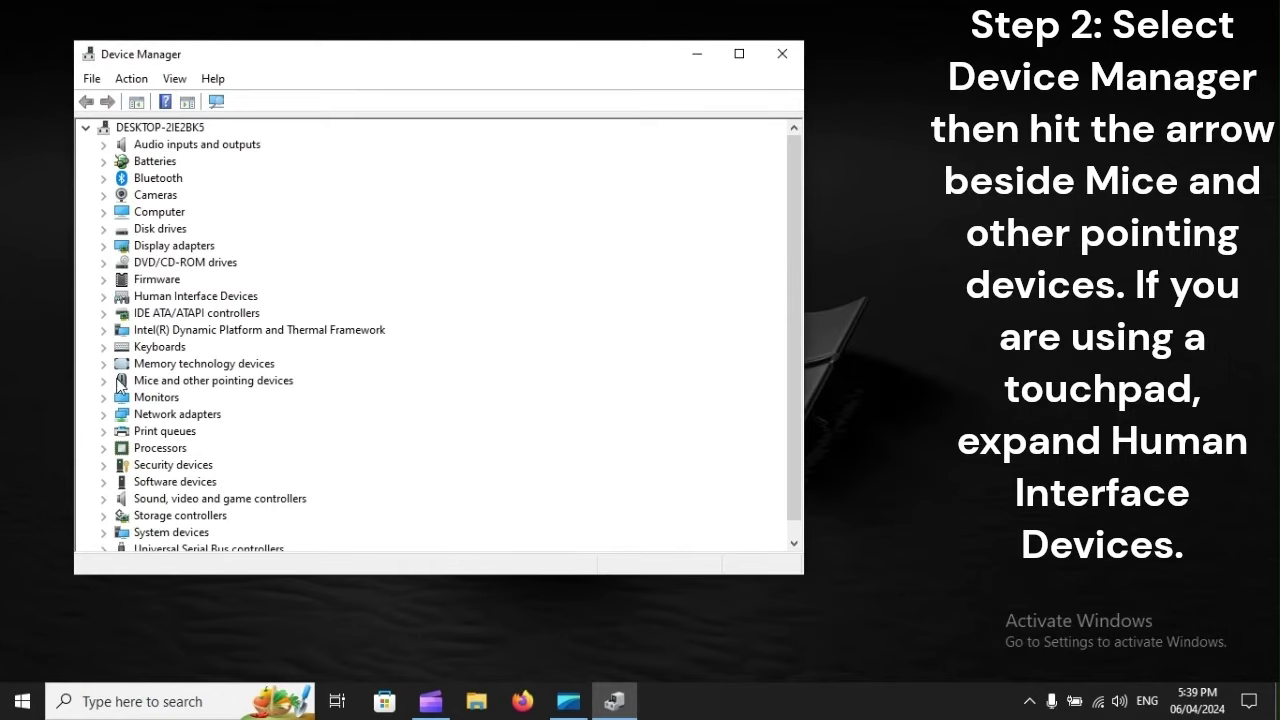
{"action": "left_click", "coordinate": [151, 386]}
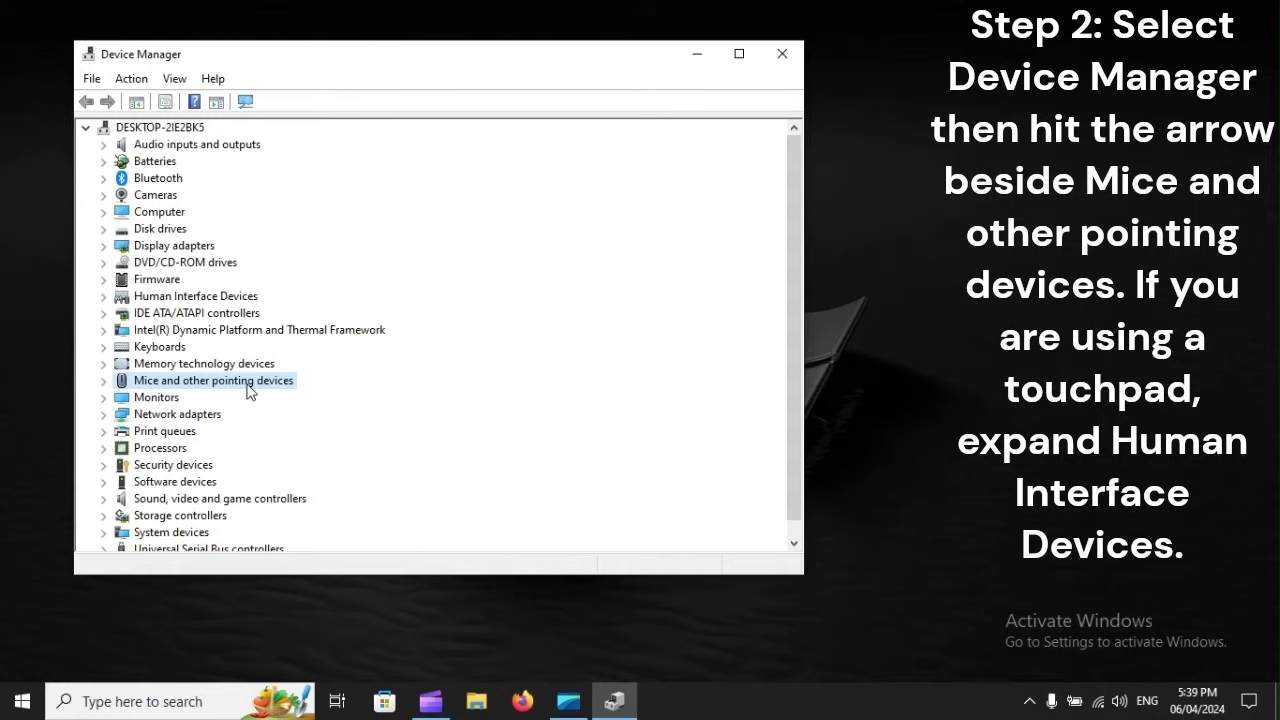
{"action": "left_click", "coordinate": [142, 301]}
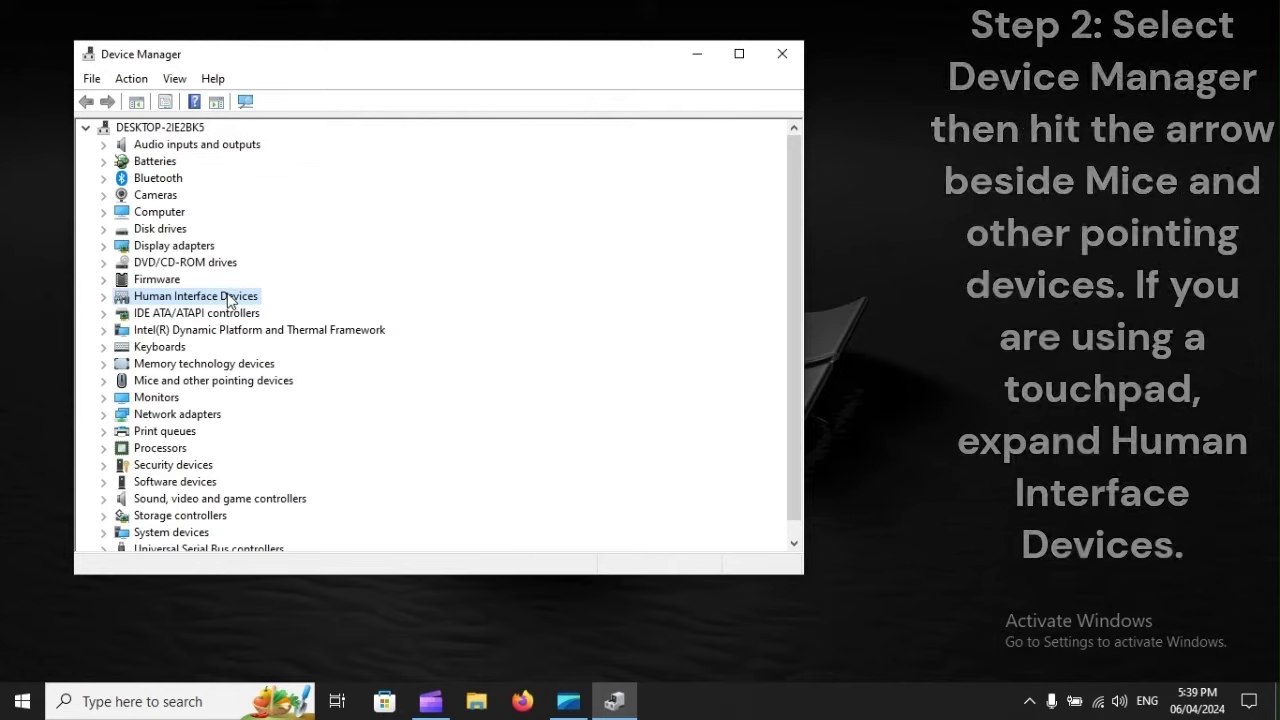
{"action": "left_click", "coordinate": [104, 381]}
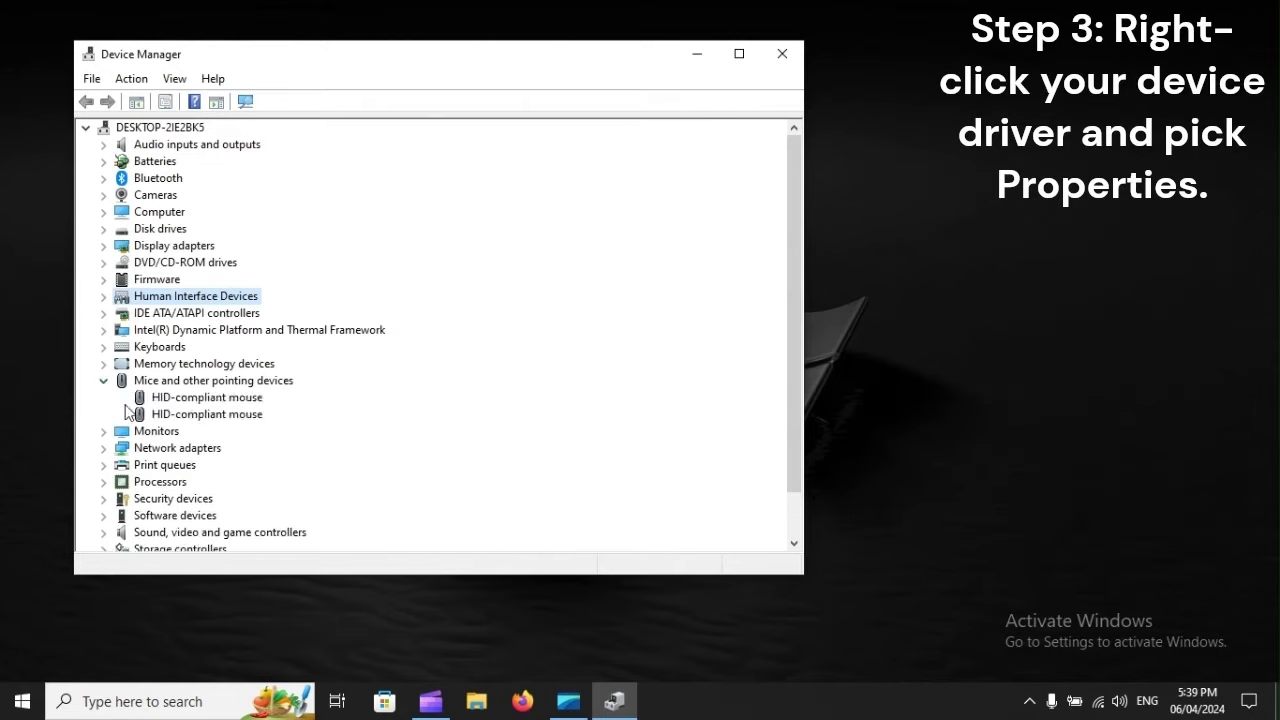
- Start a driver update for the first HID-compliant mouse, then bring up Start's power options
{"action": "left_click", "coordinate": [205, 399]}
{"action": "right_click", "coordinate": [205, 399]}
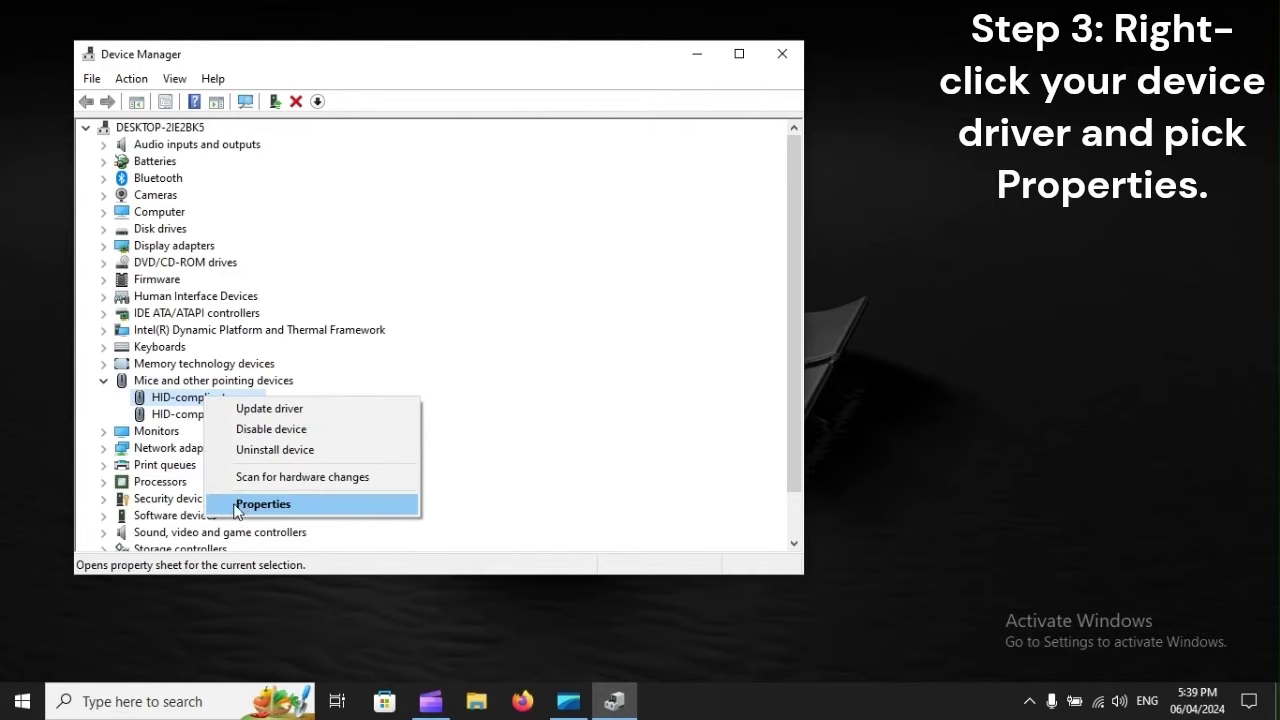
{"action": "left_click", "coordinate": [277, 505]}
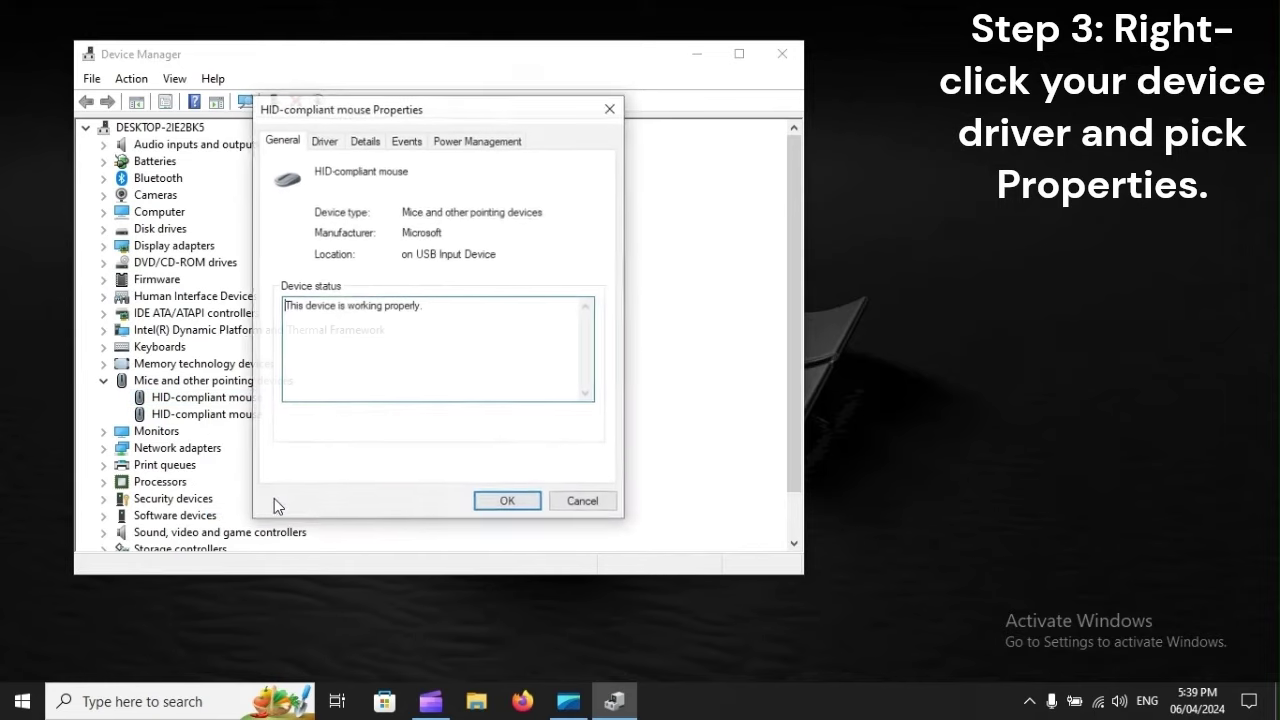
{"action": "left_click", "coordinate": [325, 141]}
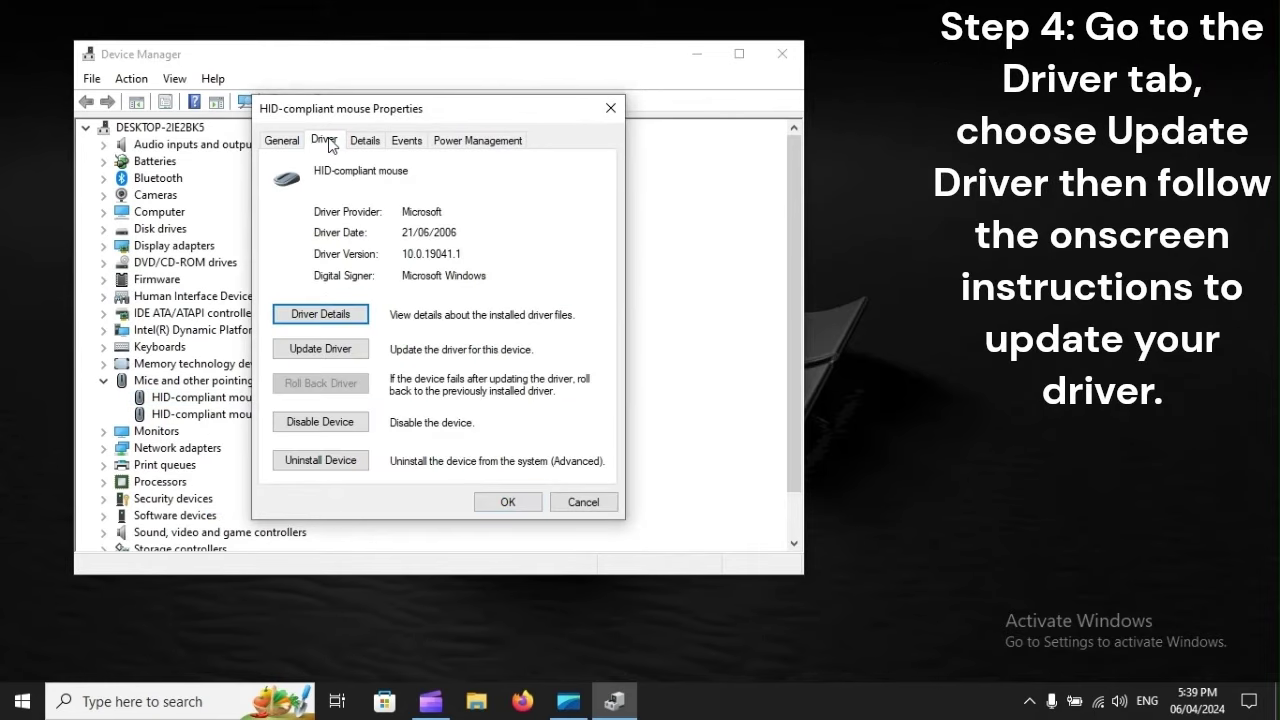
{"action": "left_click", "coordinate": [362, 352]}
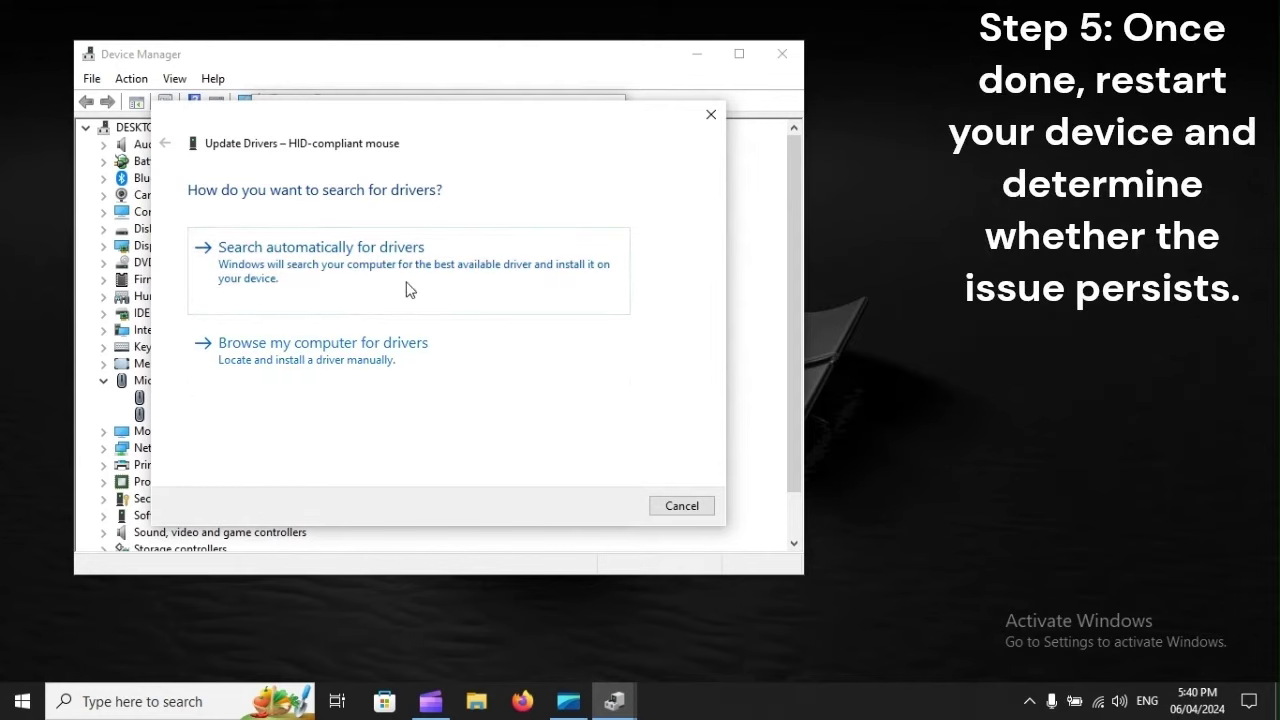
{"action": "left_click", "coordinate": [36, 697]}
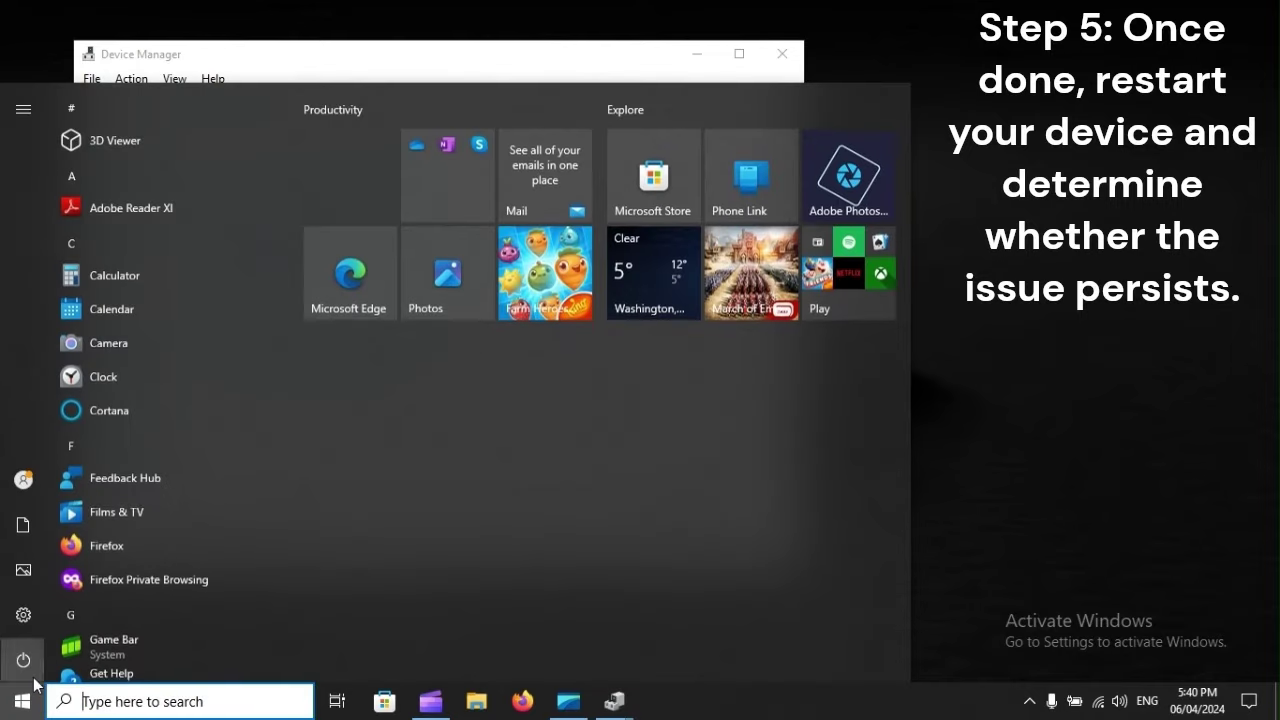
{"action": "left_click", "coordinate": [23, 659]}
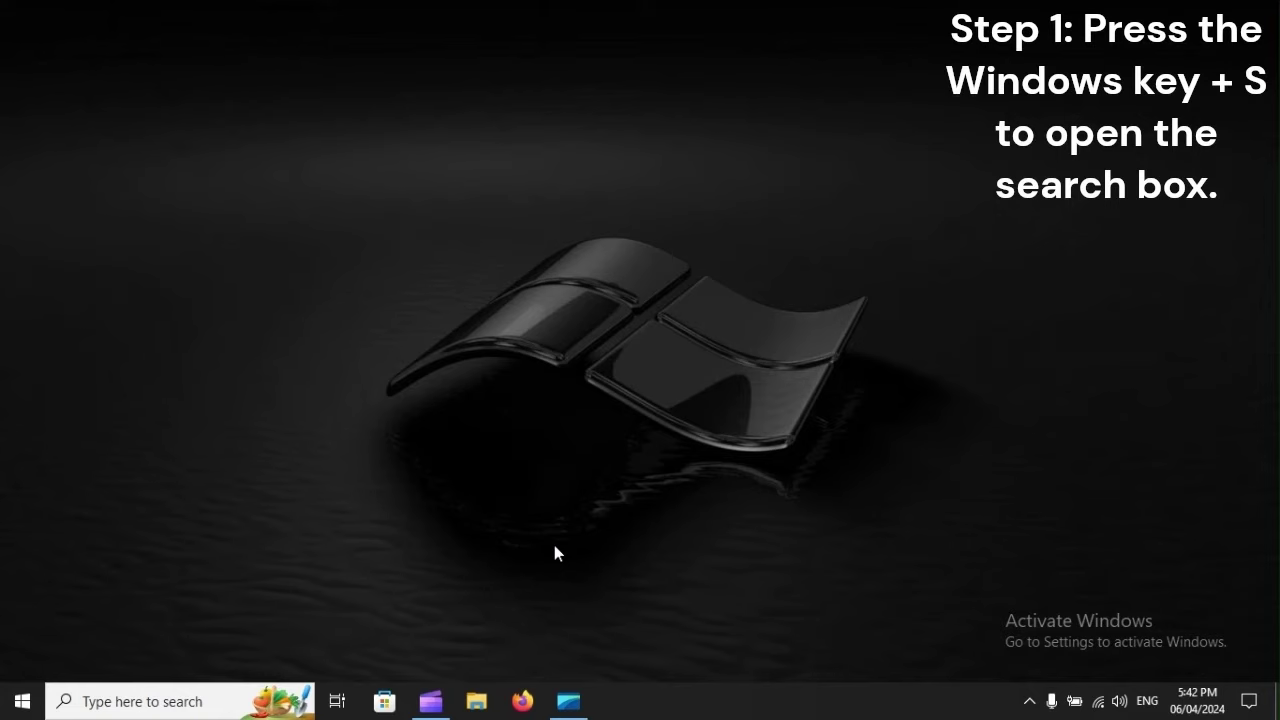
- Search for 'mouse' and open the Mouse settings page, scrolled to Related settings
{"action": "key", "text": "super+s"}
{"action": "type", "text": "mo"}
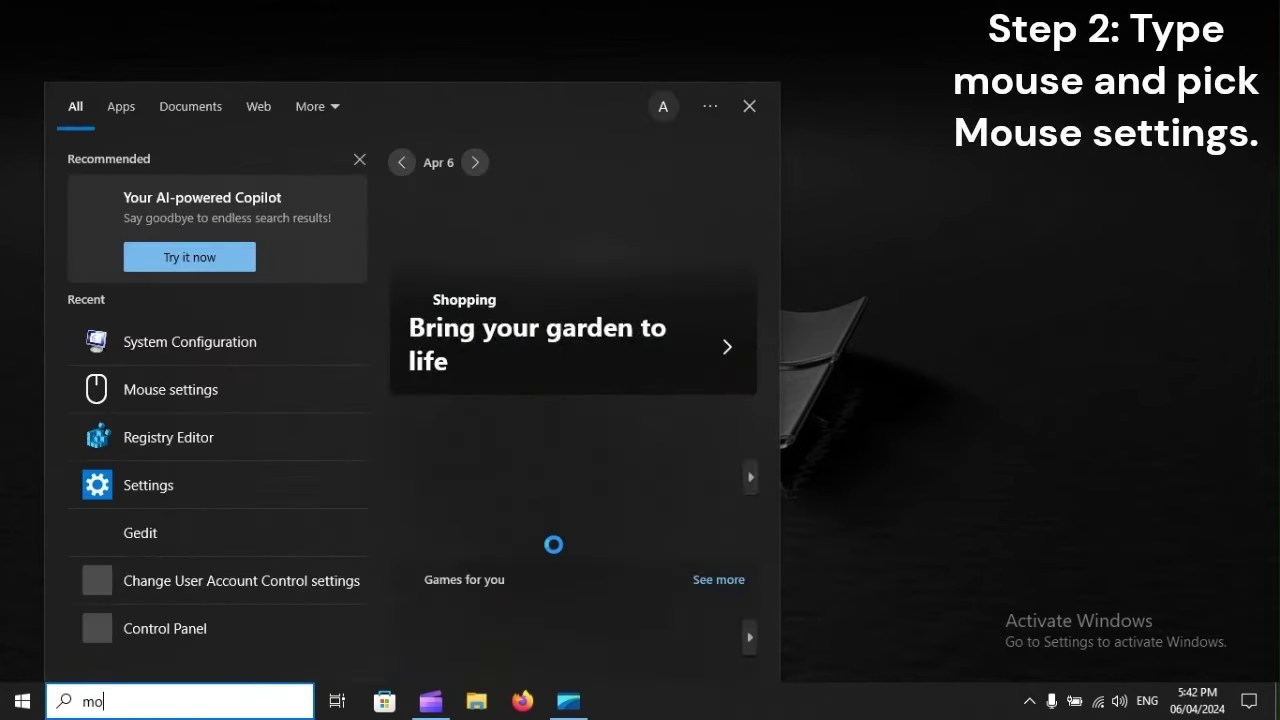
{"action": "type", "text": "use"}
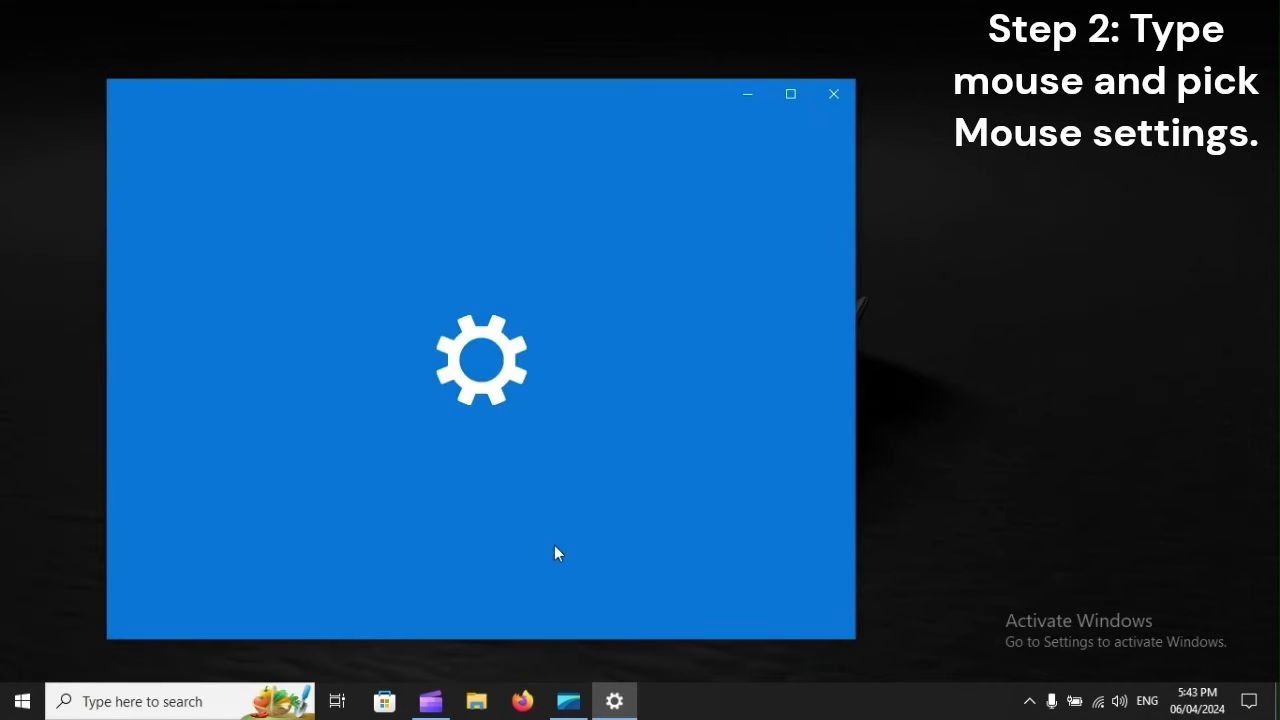
{"action": "scroll", "coordinate": [737, 509], "scroll_direction": "down", "scroll_amount": 3}
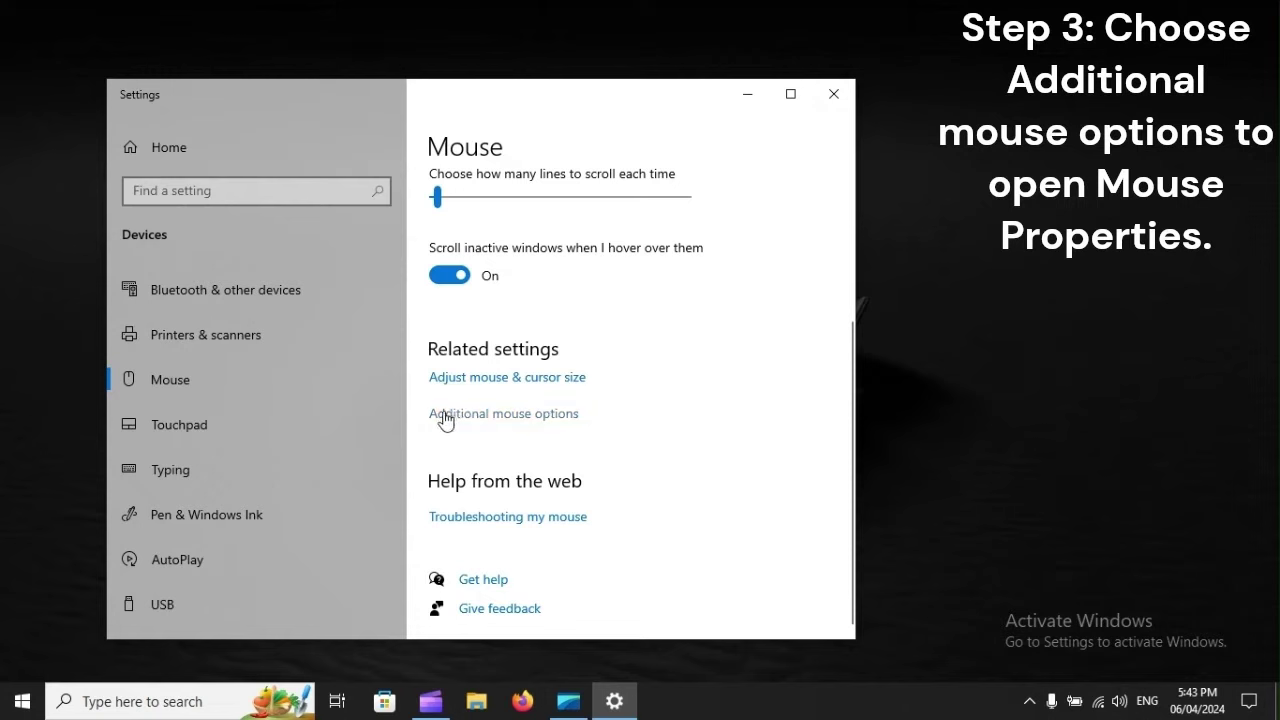
- Reset the pointer scheme to Windows Default in Mouse Properties' Pointers tab
{"action": "left_click", "coordinate": [529, 422]}
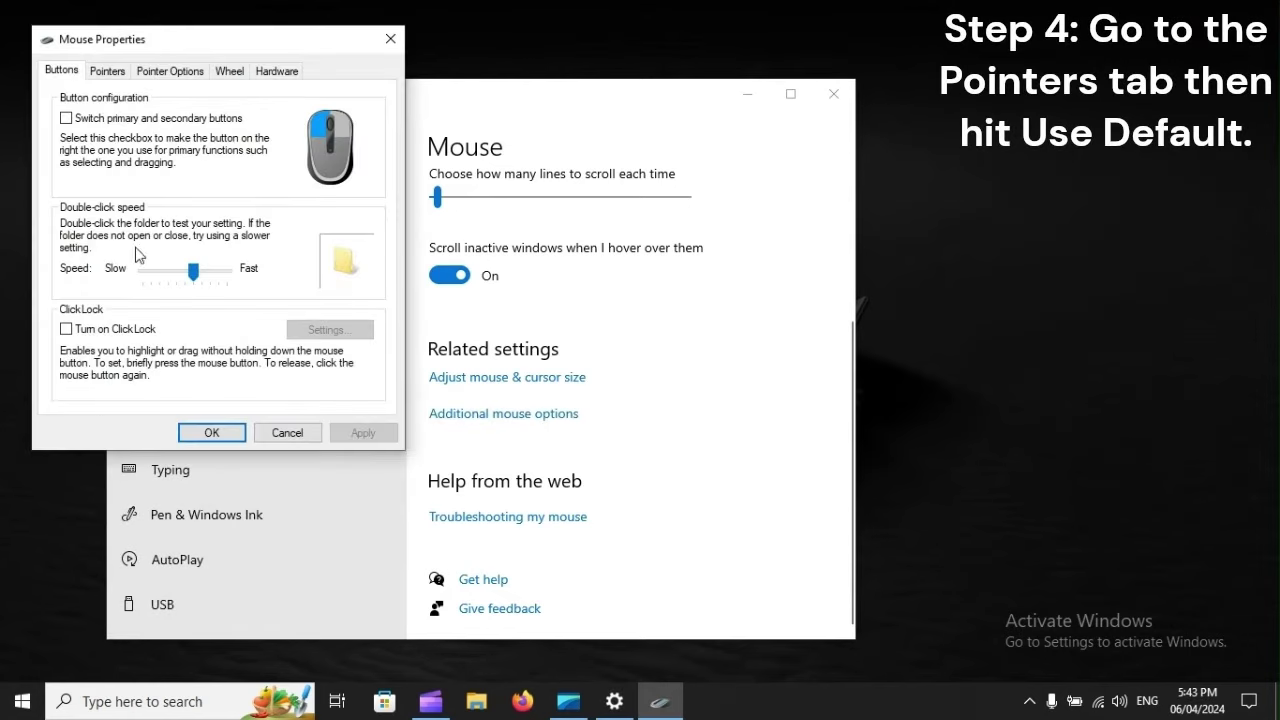
{"action": "left_click", "coordinate": [107, 72]}
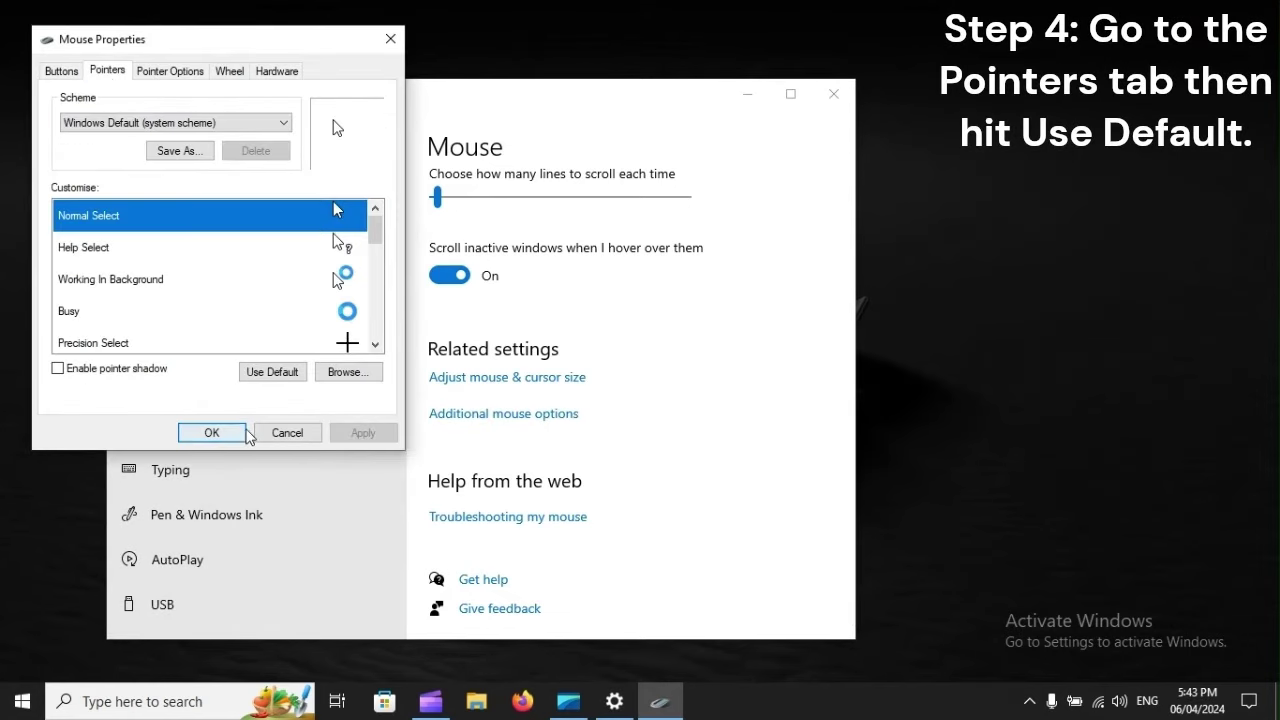
{"action": "left_click", "coordinate": [258, 378]}
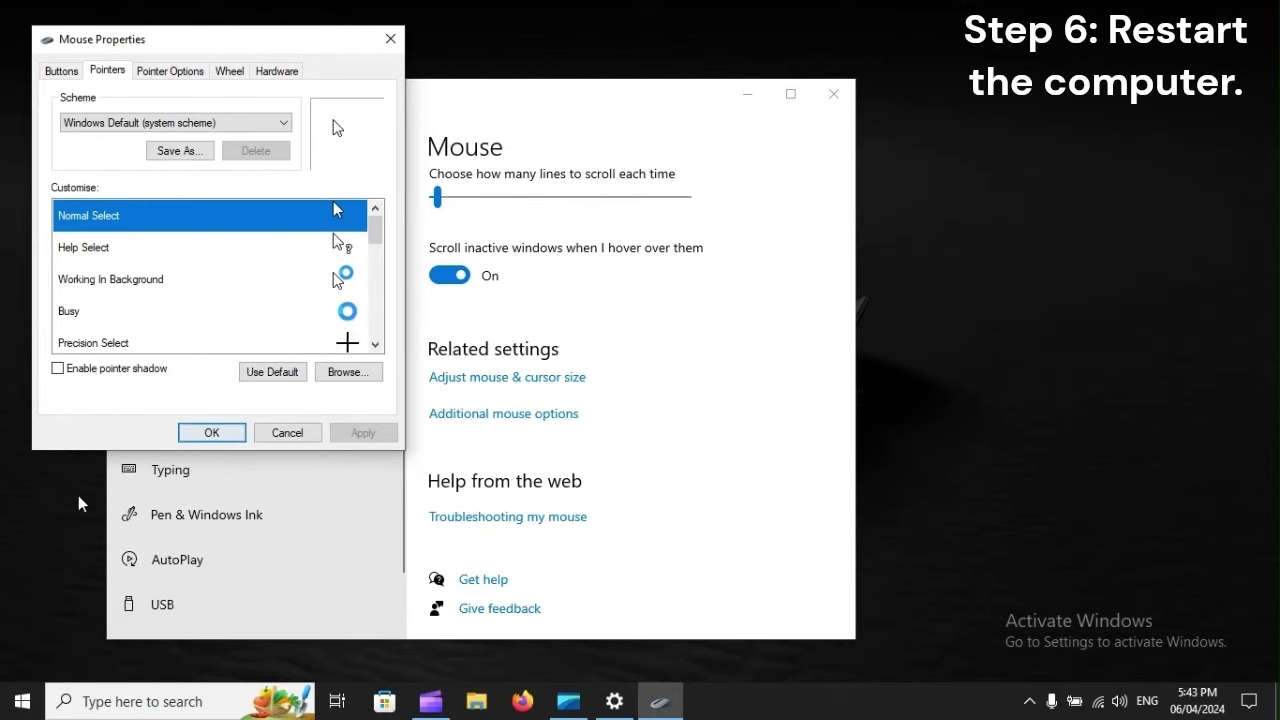
- Restart the PC from Start > Power
{"action": "left_click", "coordinate": [22, 701]}
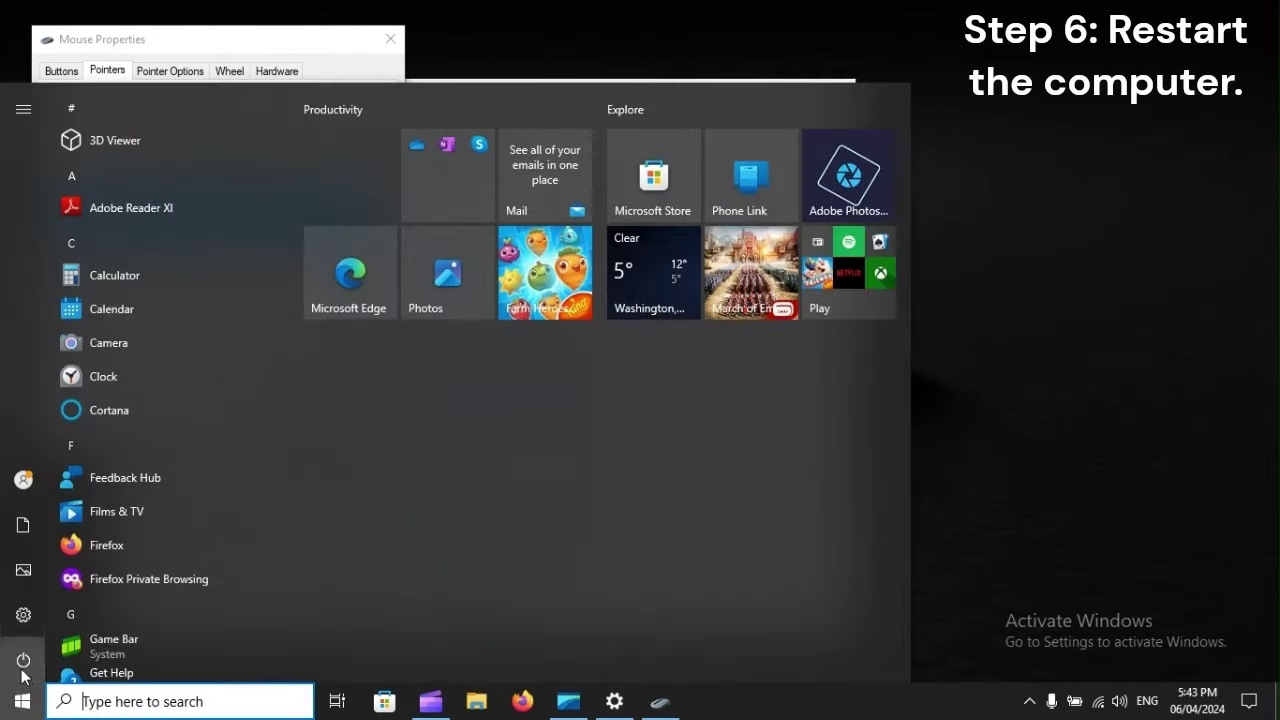
{"action": "left_click", "coordinate": [23, 663]}
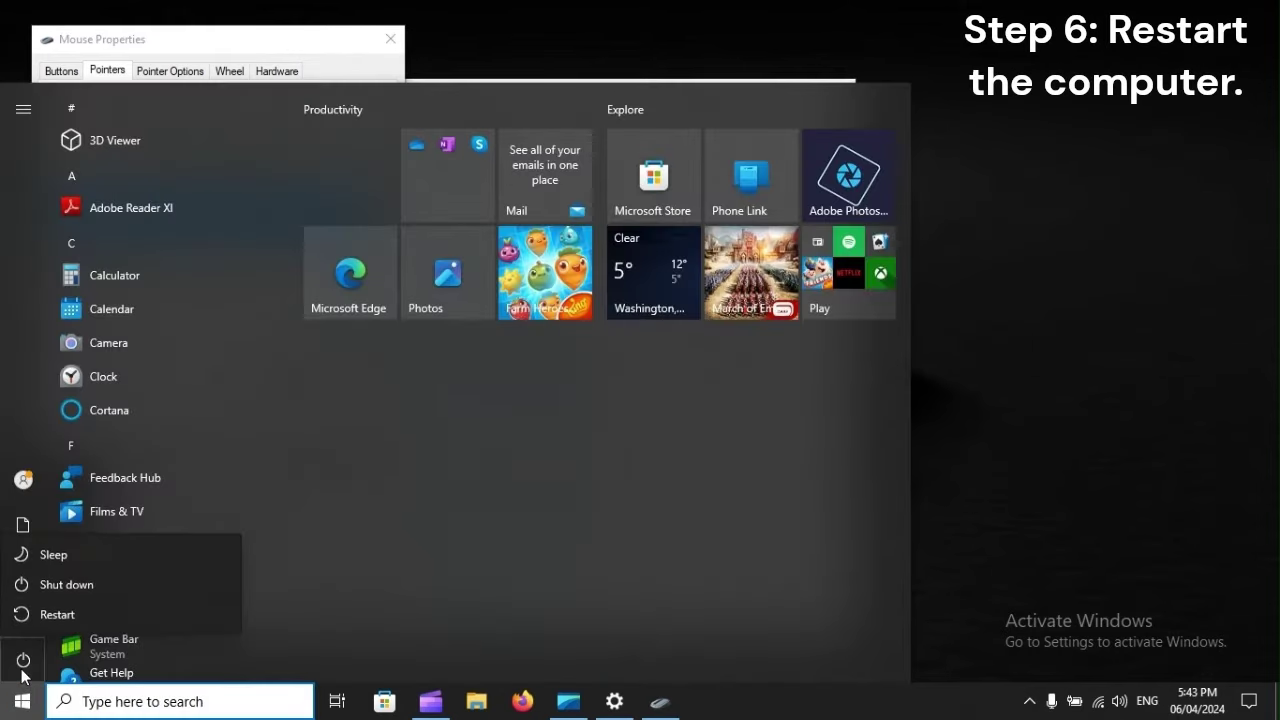
{"action": "left_click", "coordinate": [112, 613]}
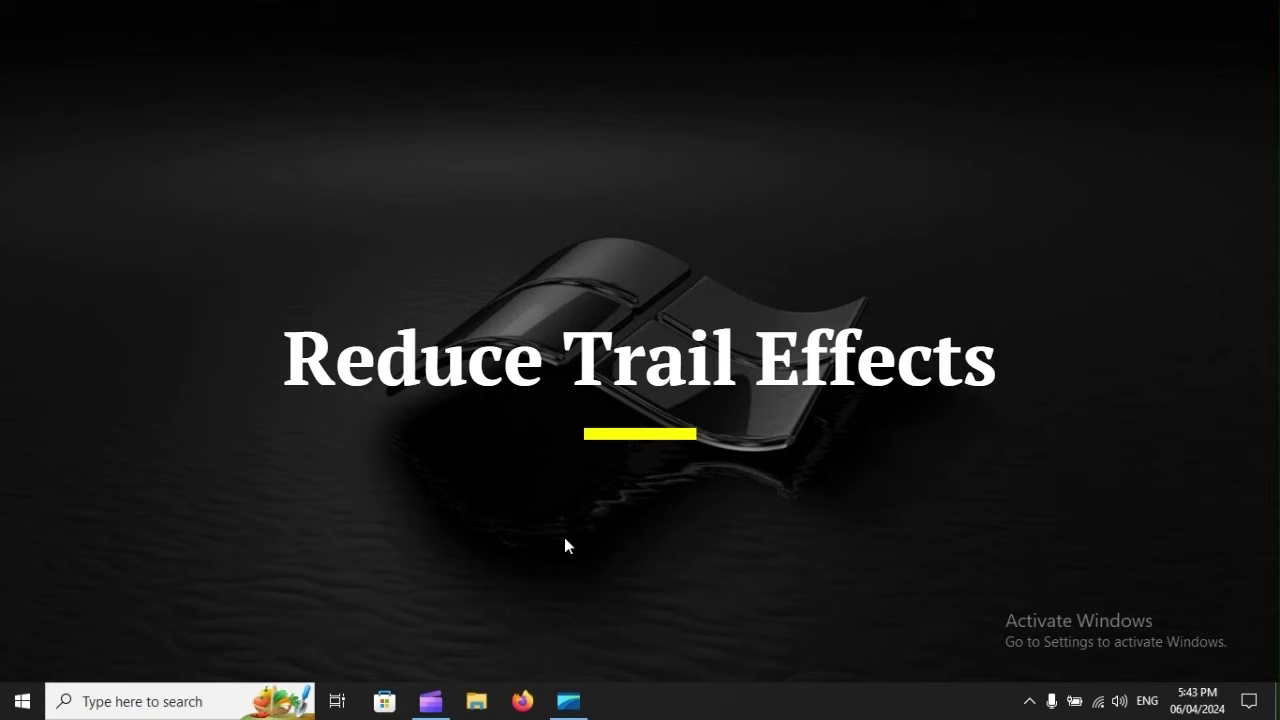
- Launch Control Panel via Run 'cont', keep Large icons view, and open Mouse
{"action": "key", "text": "super+r"}
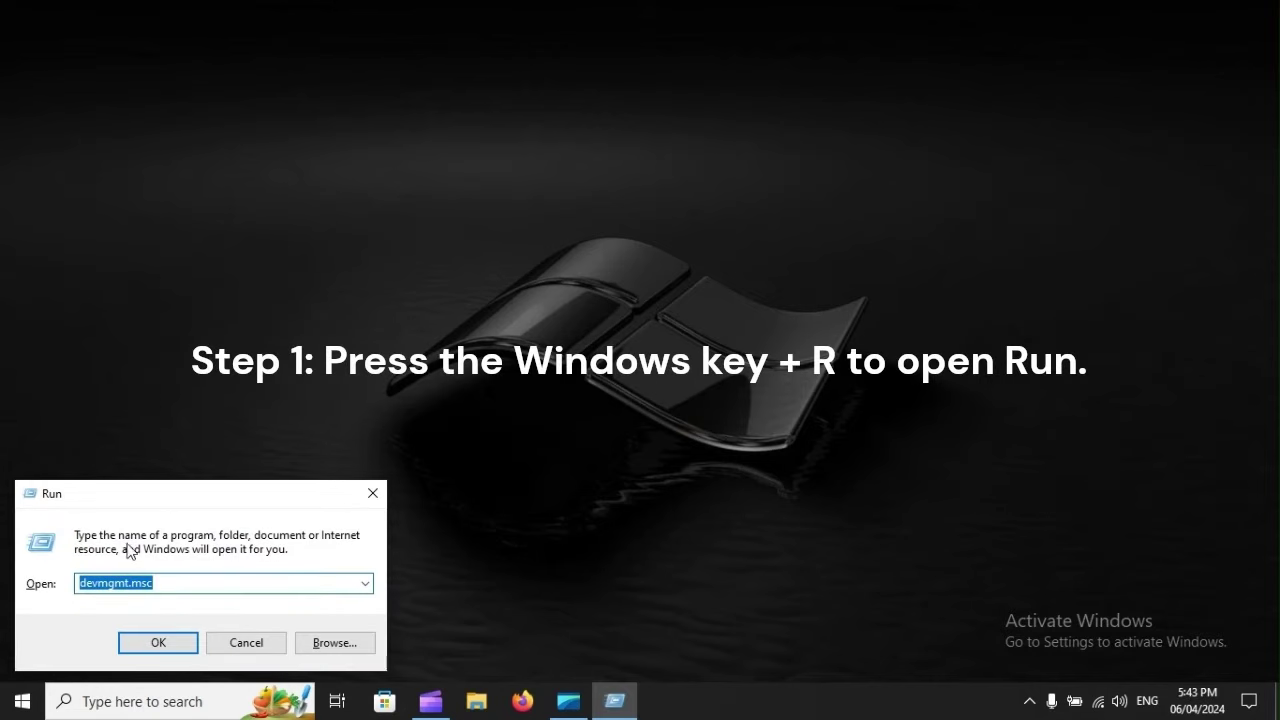
{"action": "type", "text": "control"}
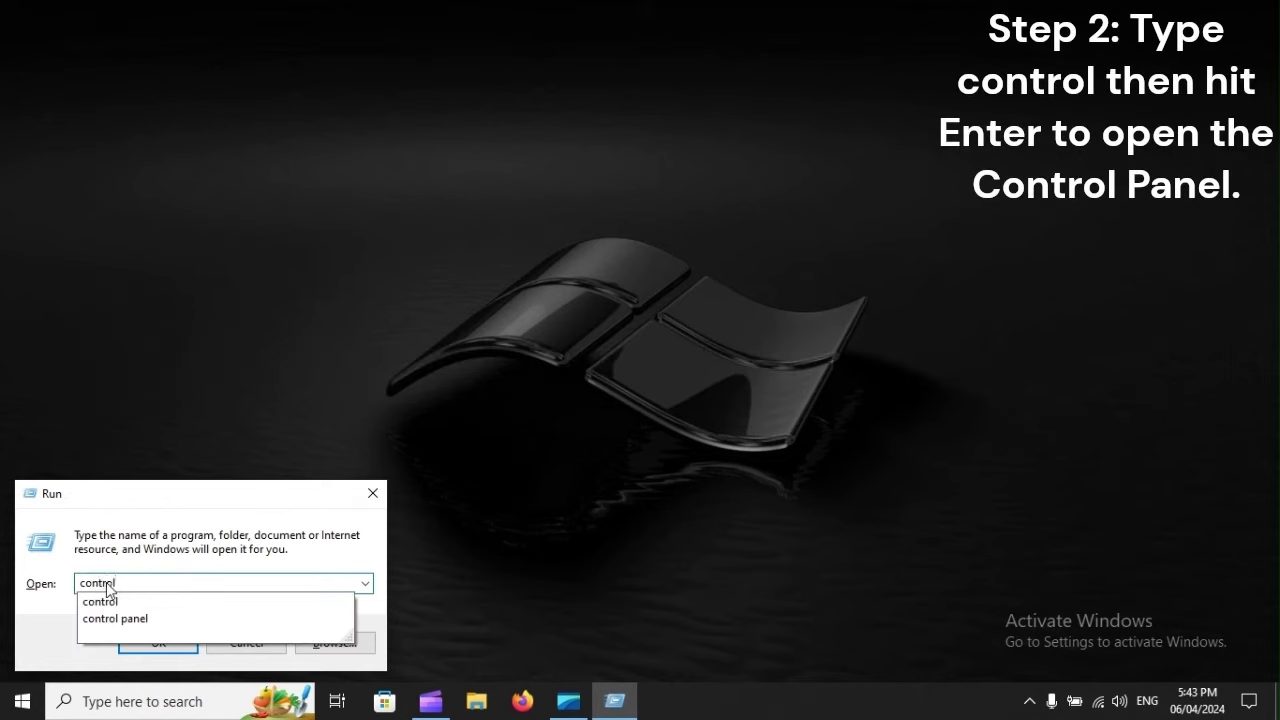
{"action": "key", "text": "Return"}
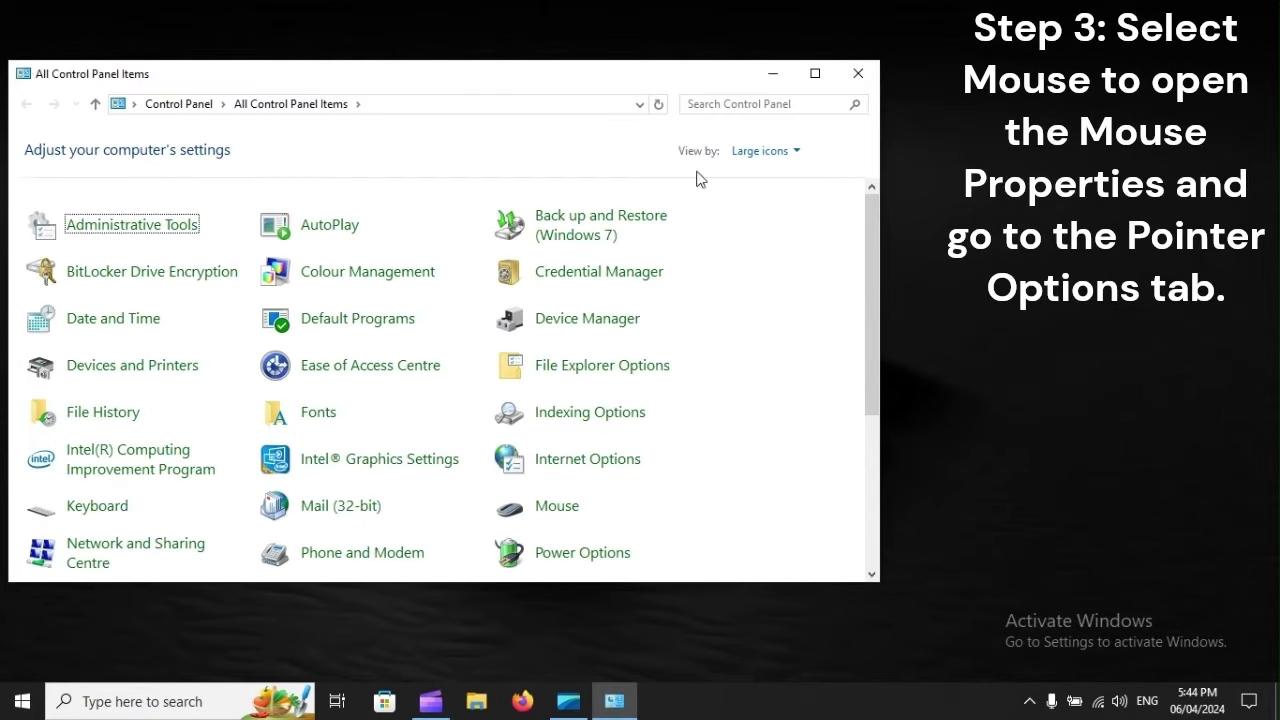
{"action": "left_click", "coordinate": [764, 152]}
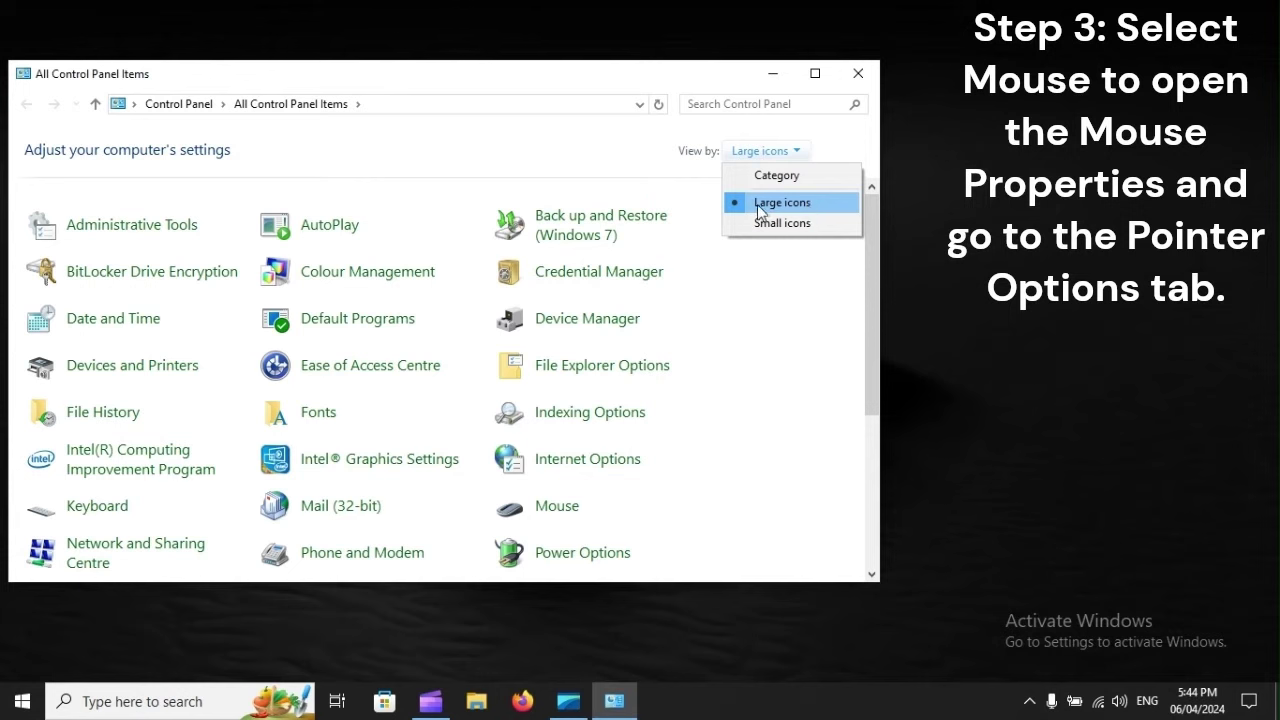
{"action": "left_click", "coordinate": [786, 208]}
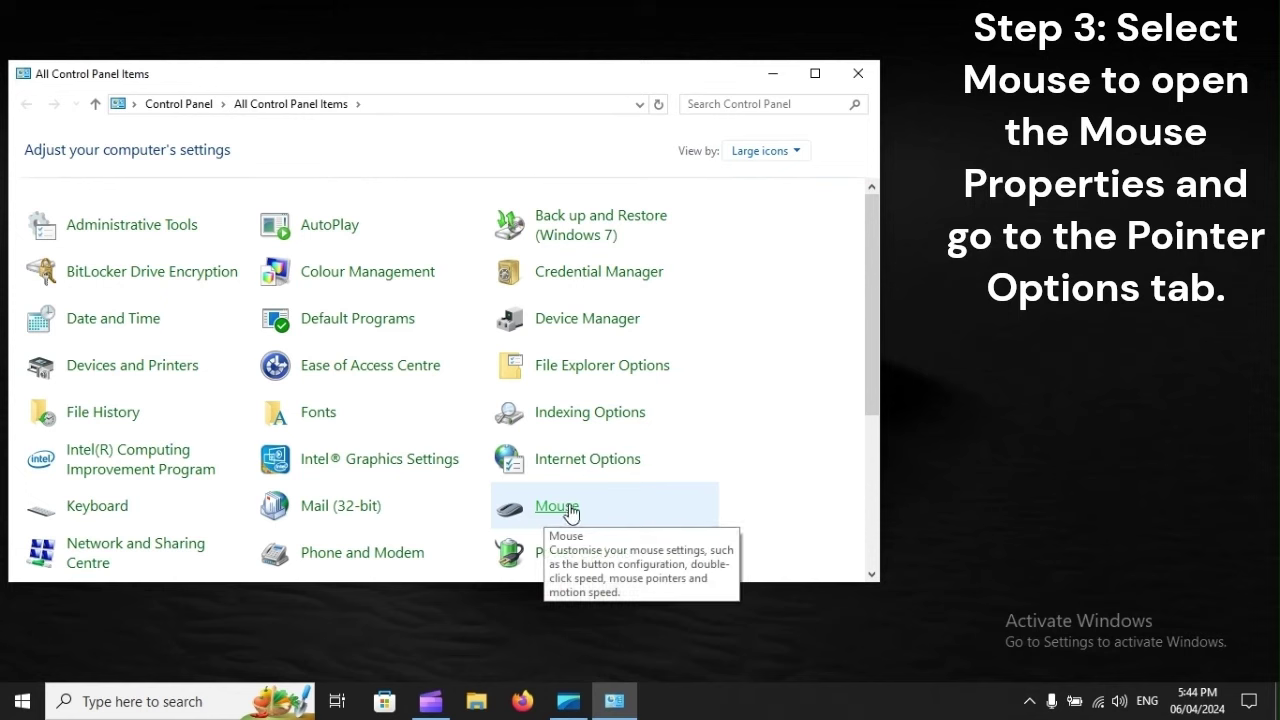
{"action": "left_click", "coordinate": [569, 511]}
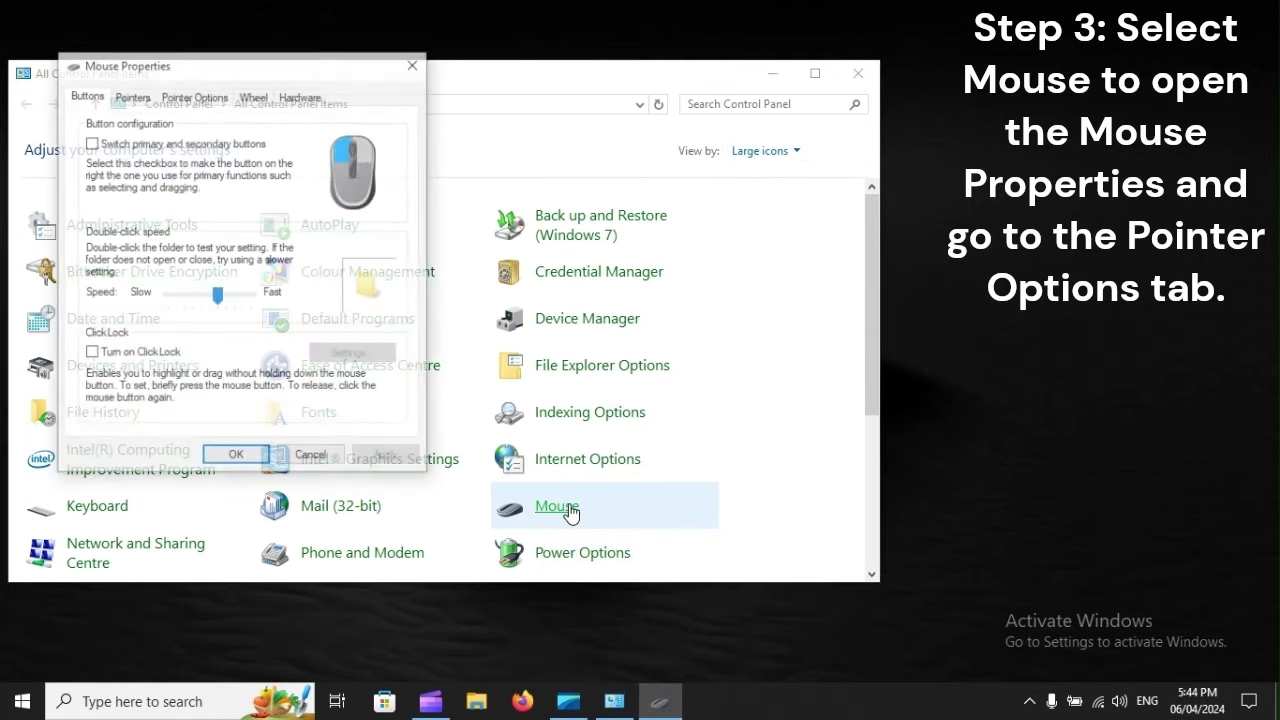
- Turn on pointer trails at Short length, apply it, and restart the PC
{"action": "left_click", "coordinate": [212, 98]}
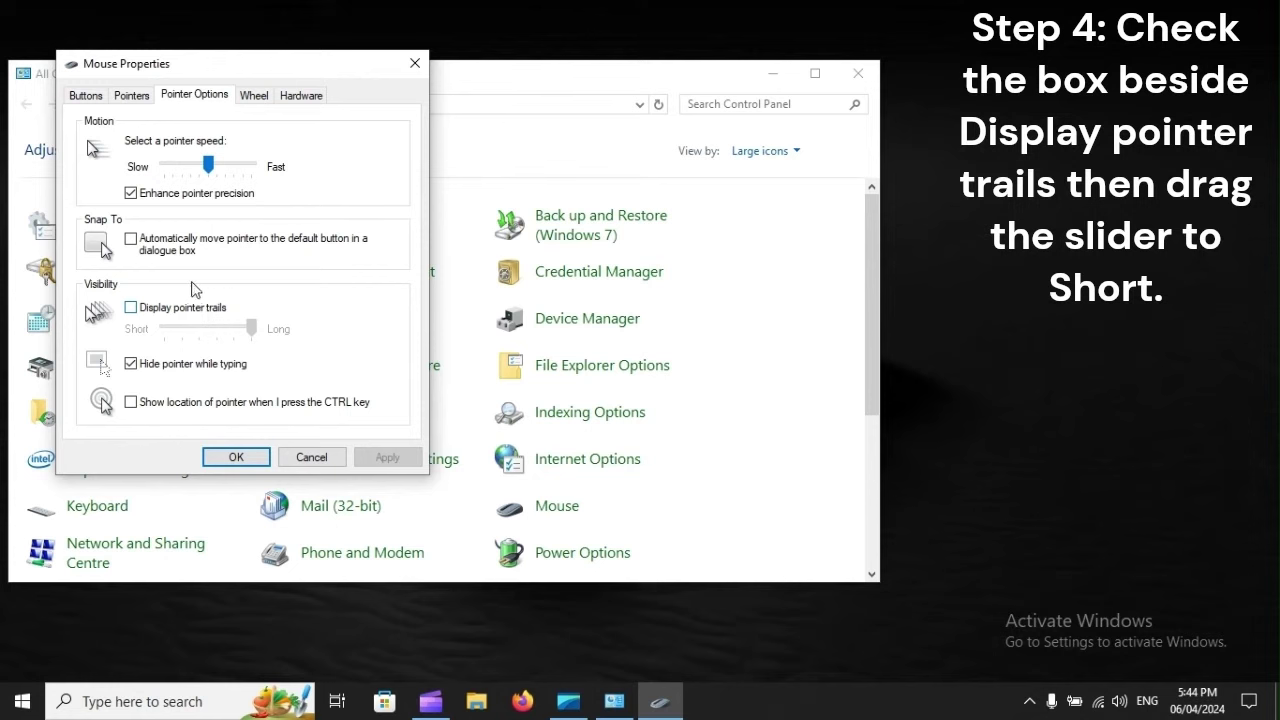
{"action": "left_click", "coordinate": [131, 308]}
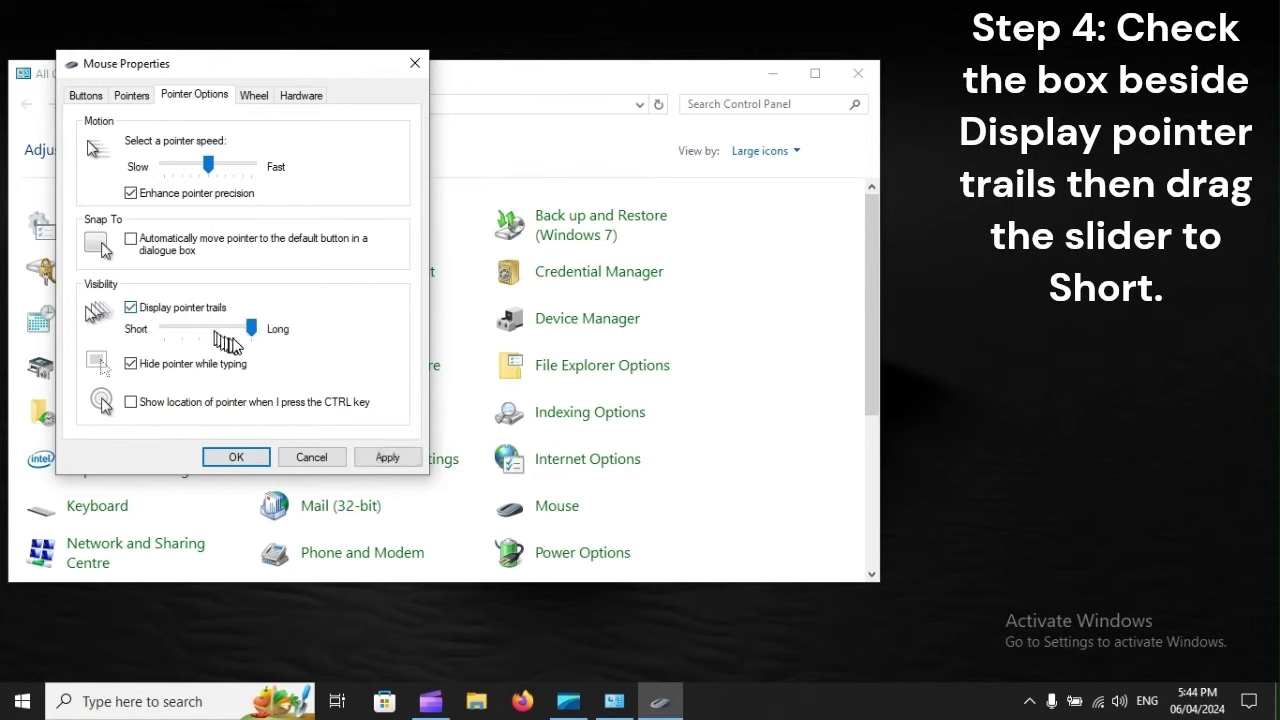
{"action": "left_click_drag", "start_coordinate": [251, 330], "coordinate": [152, 340]}
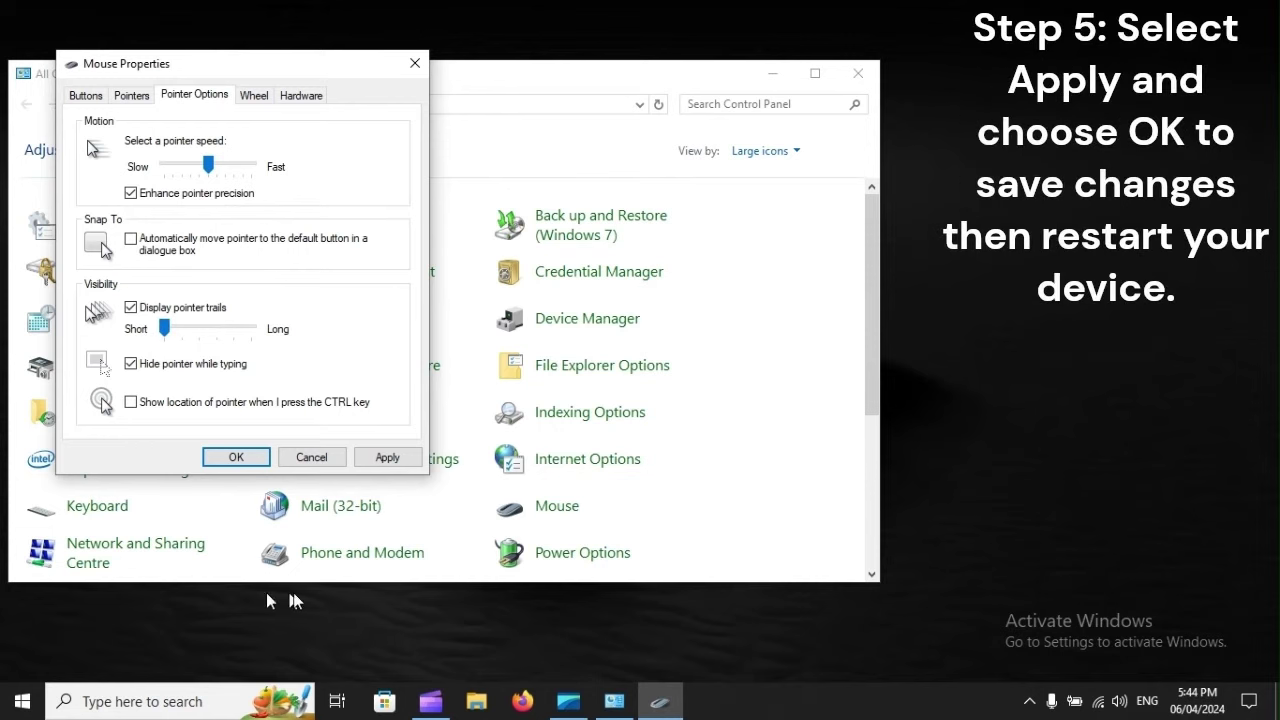
{"action": "left_click", "coordinate": [388, 458]}
{"action": "left_click", "coordinate": [21, 692]}
{"action": "left_click", "coordinate": [23, 660]}
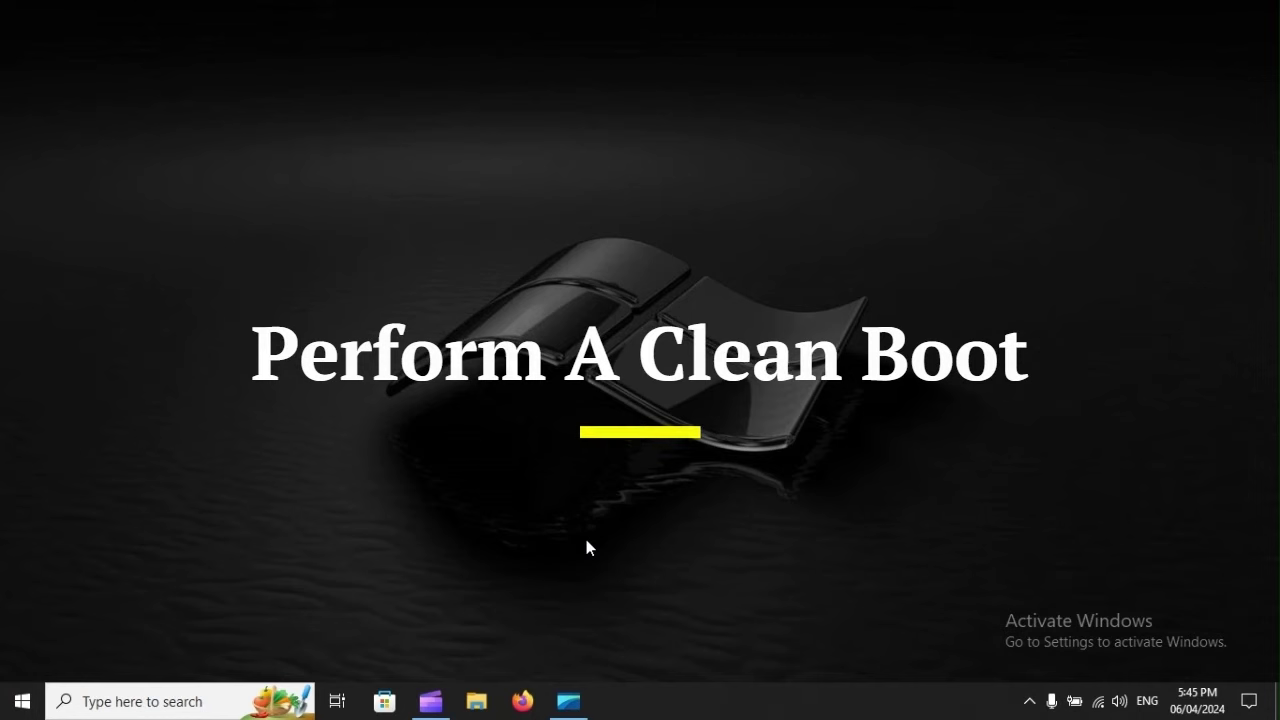
- Launch msconfig from Run and stop startup items loading at boot
{"action": "key", "text": "super+r"}
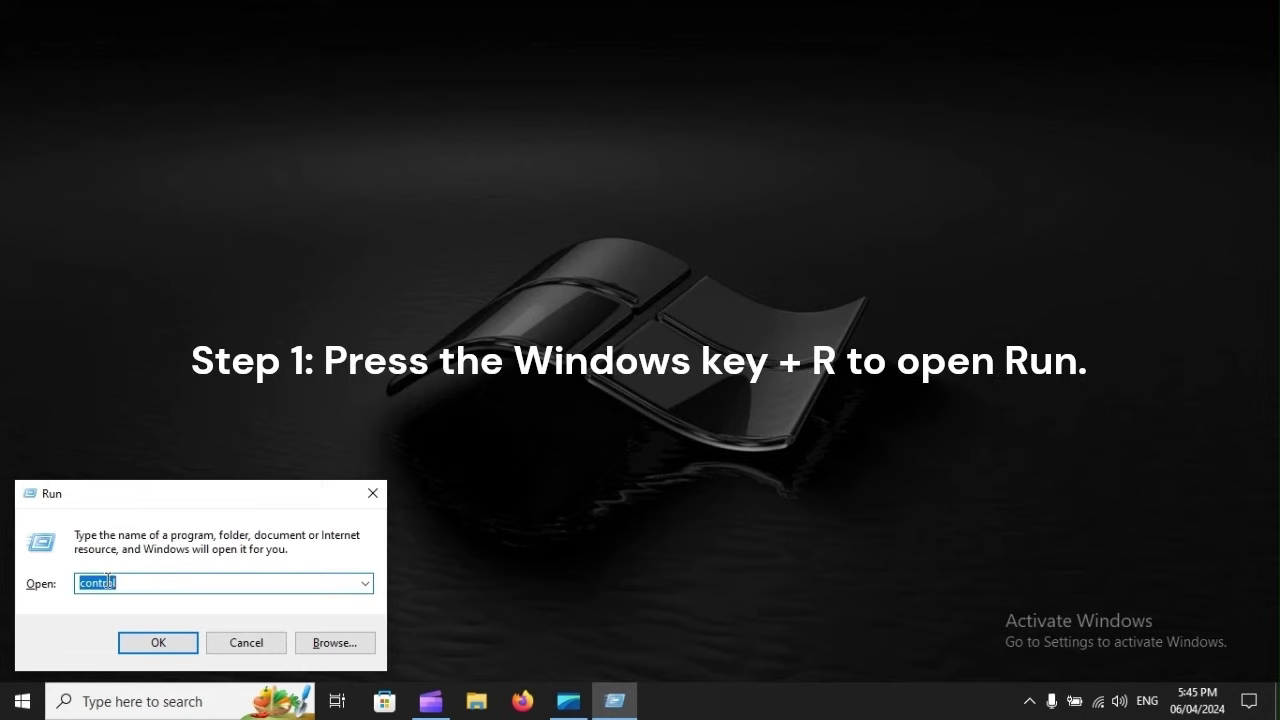
{"action": "type", "text": "msco"}
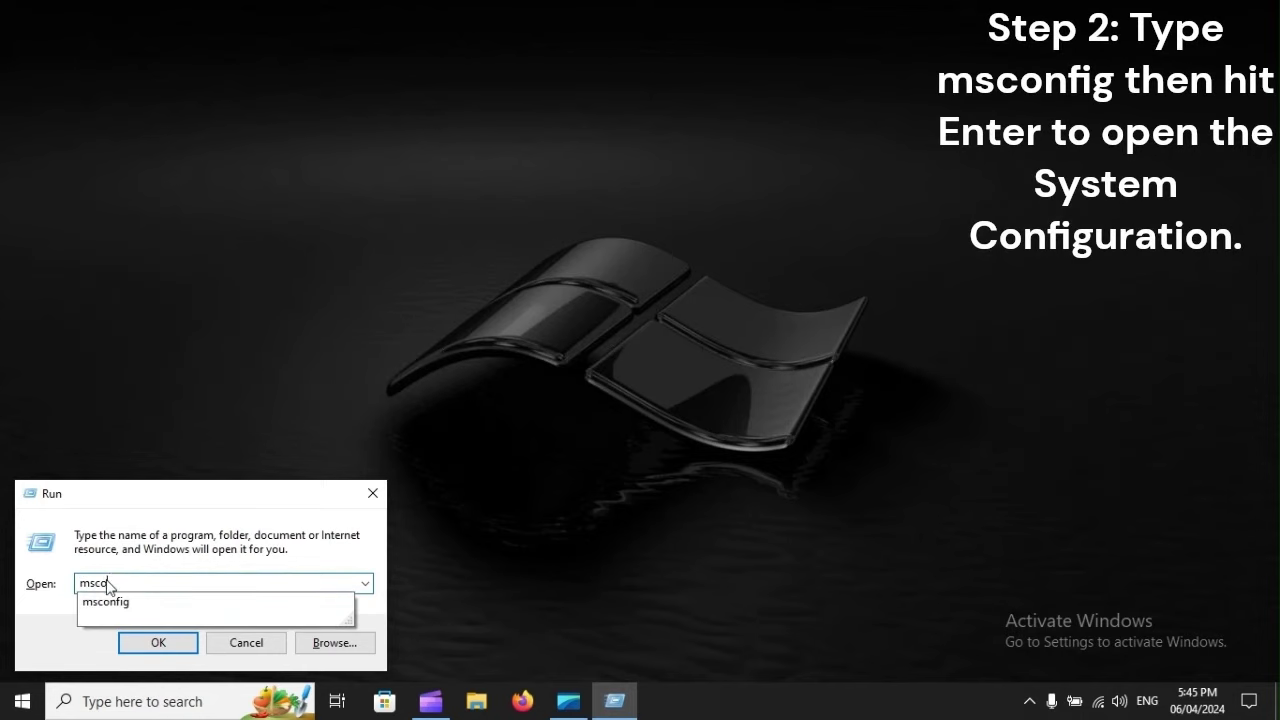
{"action": "type", "text": "nfig"}
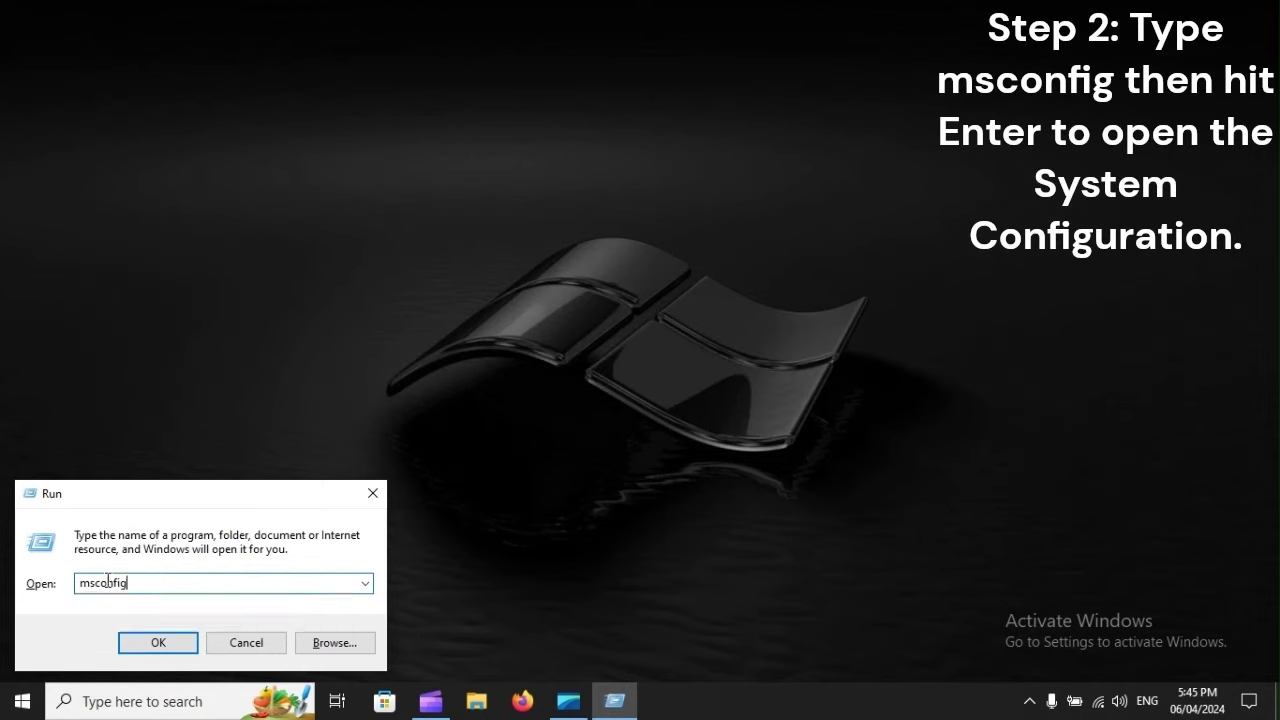
{"action": "key", "text": "Return"}
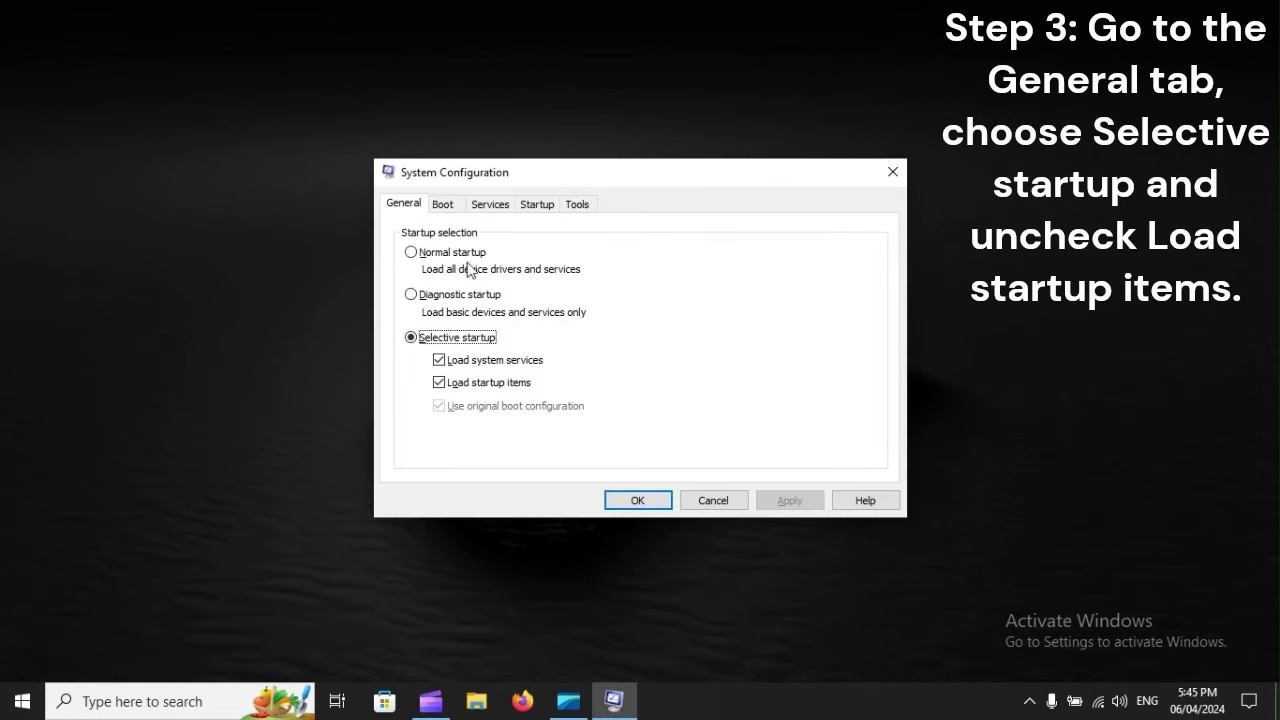
{"action": "left_click", "coordinate": [440, 384]}
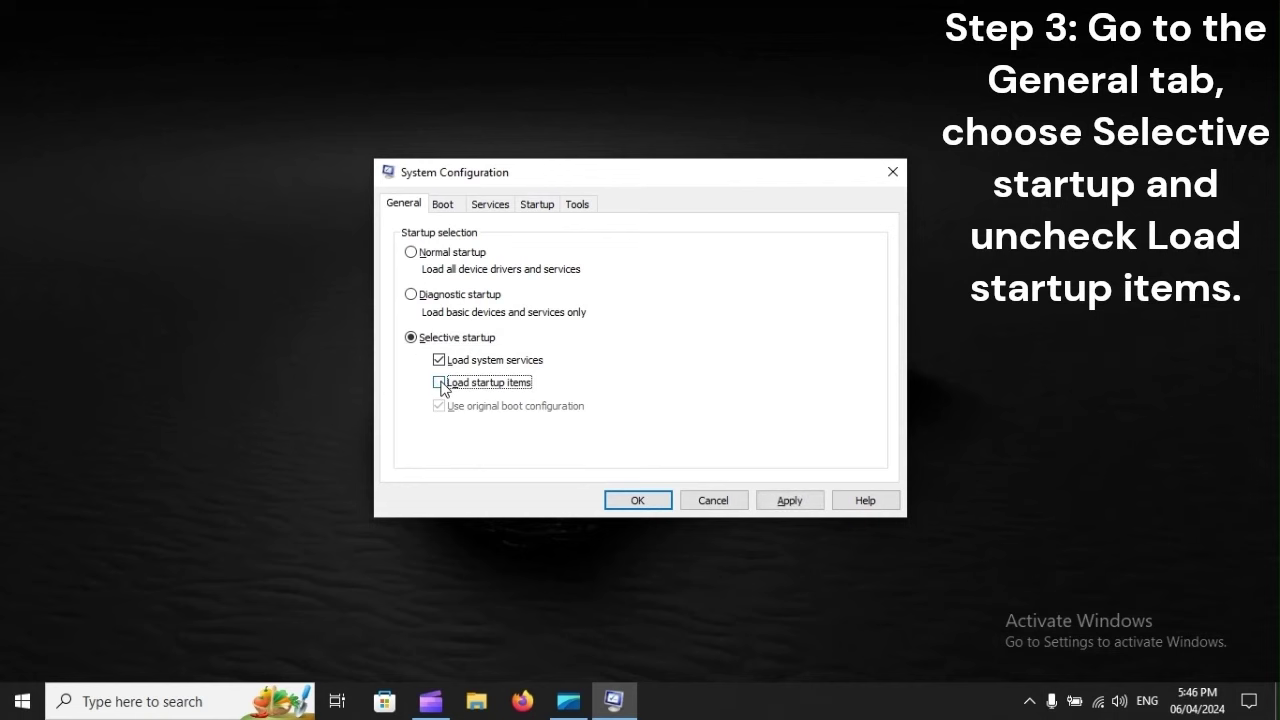
- Hide all Microsoft services, then open Task Manager's startup apps list
{"action": "left_click", "coordinate": [507, 208]}
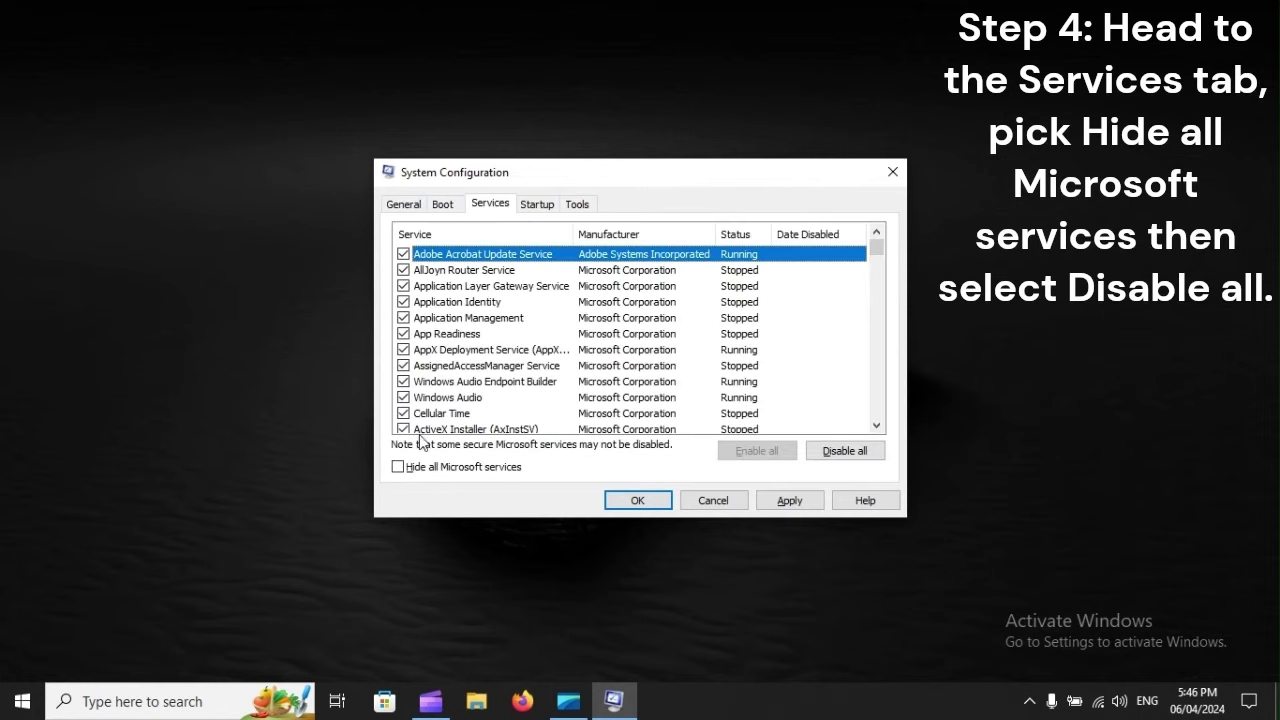
{"action": "left_click", "coordinate": [398, 467]}
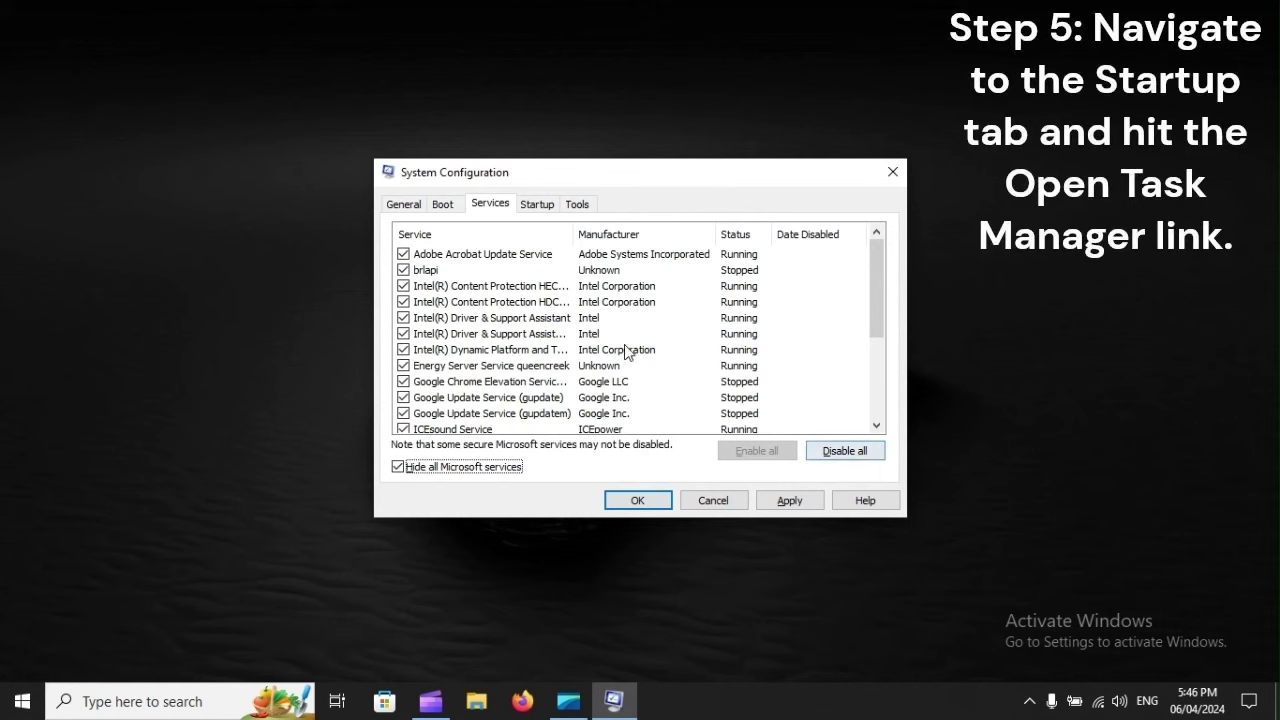
{"action": "left_click", "coordinate": [541, 205]}
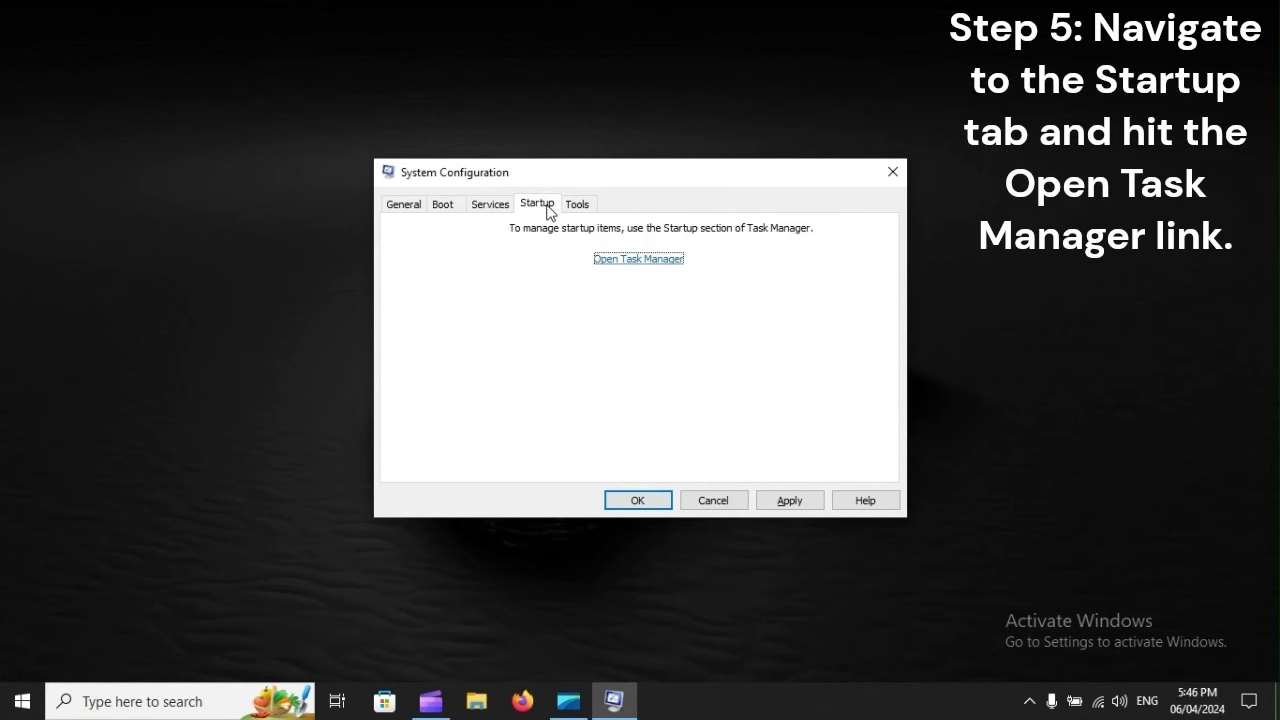
{"action": "left_click", "coordinate": [666, 265]}
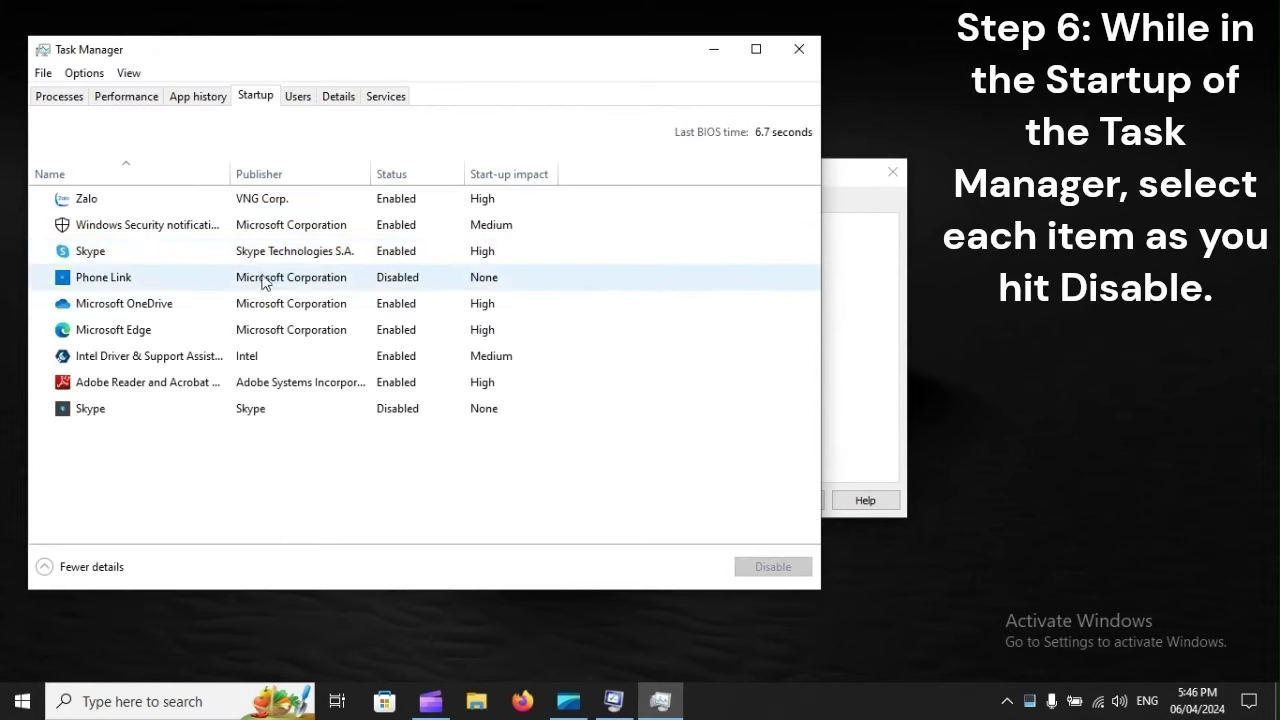
- Review the Zalo, Windows Security notification and Skype startup entries
{"action": "left_click", "coordinate": [135, 204]}
{"action": "left_click", "coordinate": [134, 232]}
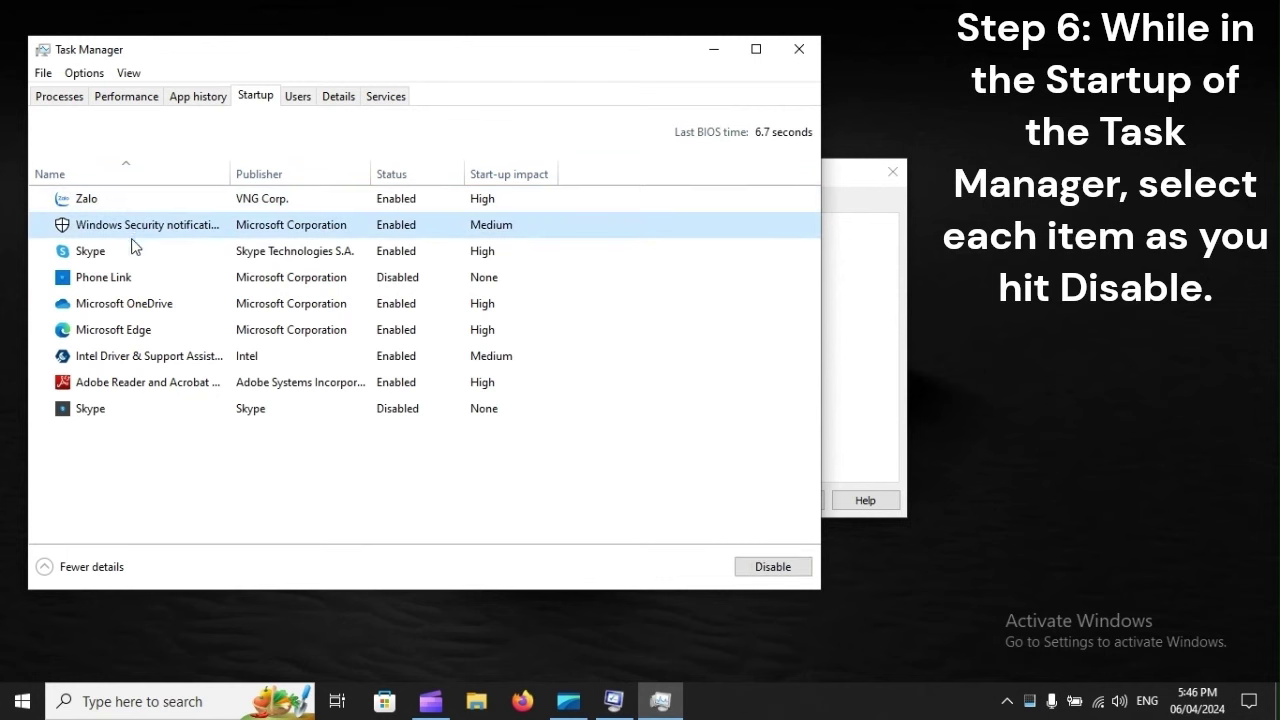
{"action": "left_click", "coordinate": [130, 252]}
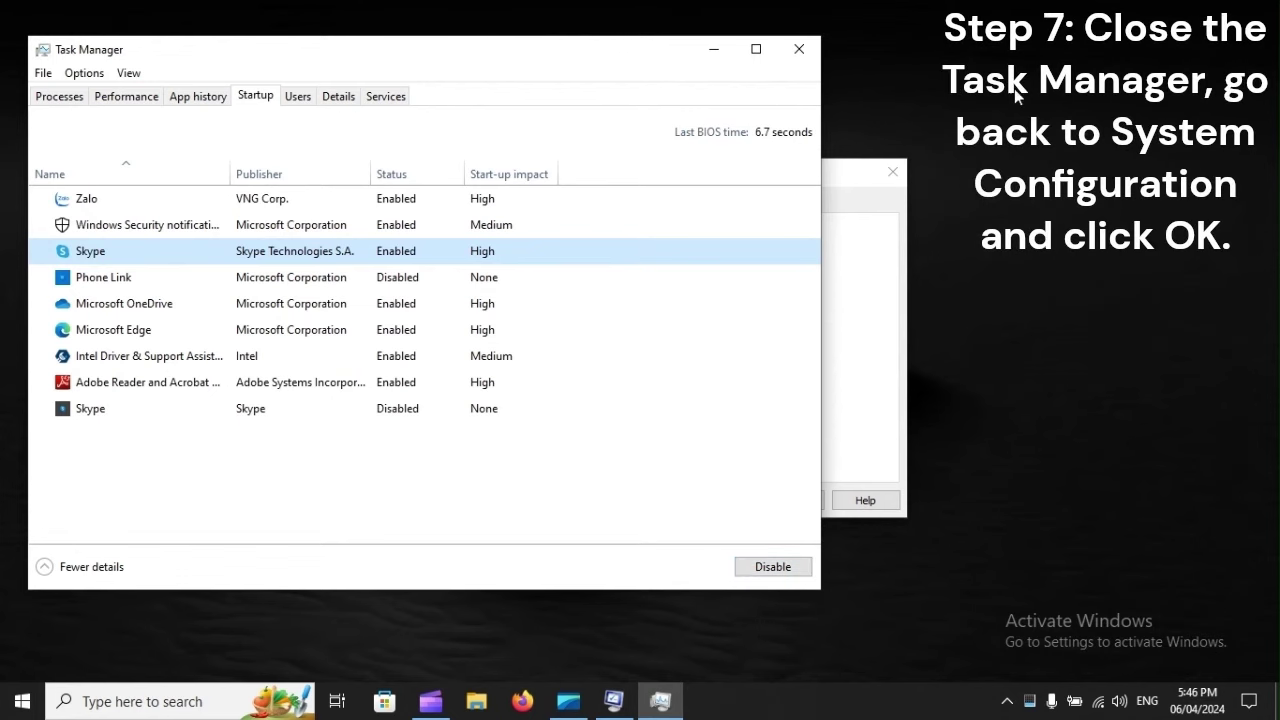
- Close Task Manager and show the Start menu's power options for restarting
{"action": "left_click", "coordinate": [806, 46]}
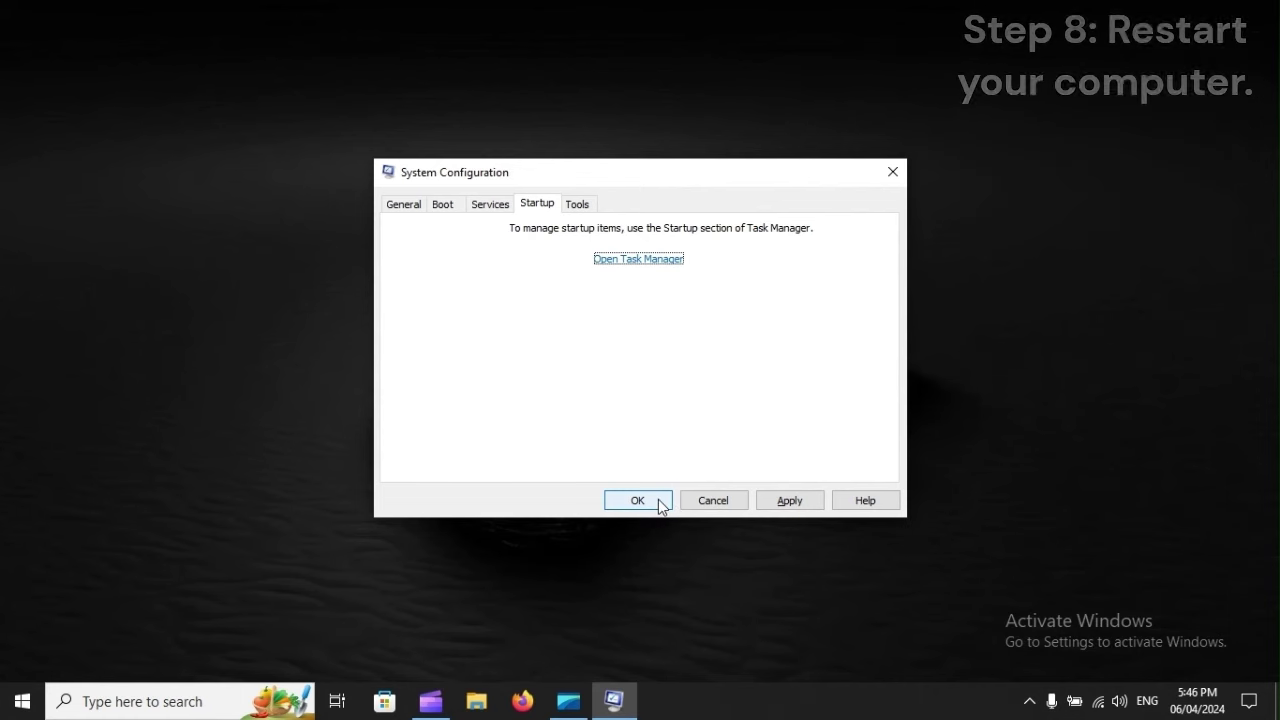
{"action": "left_click", "coordinate": [18, 698]}
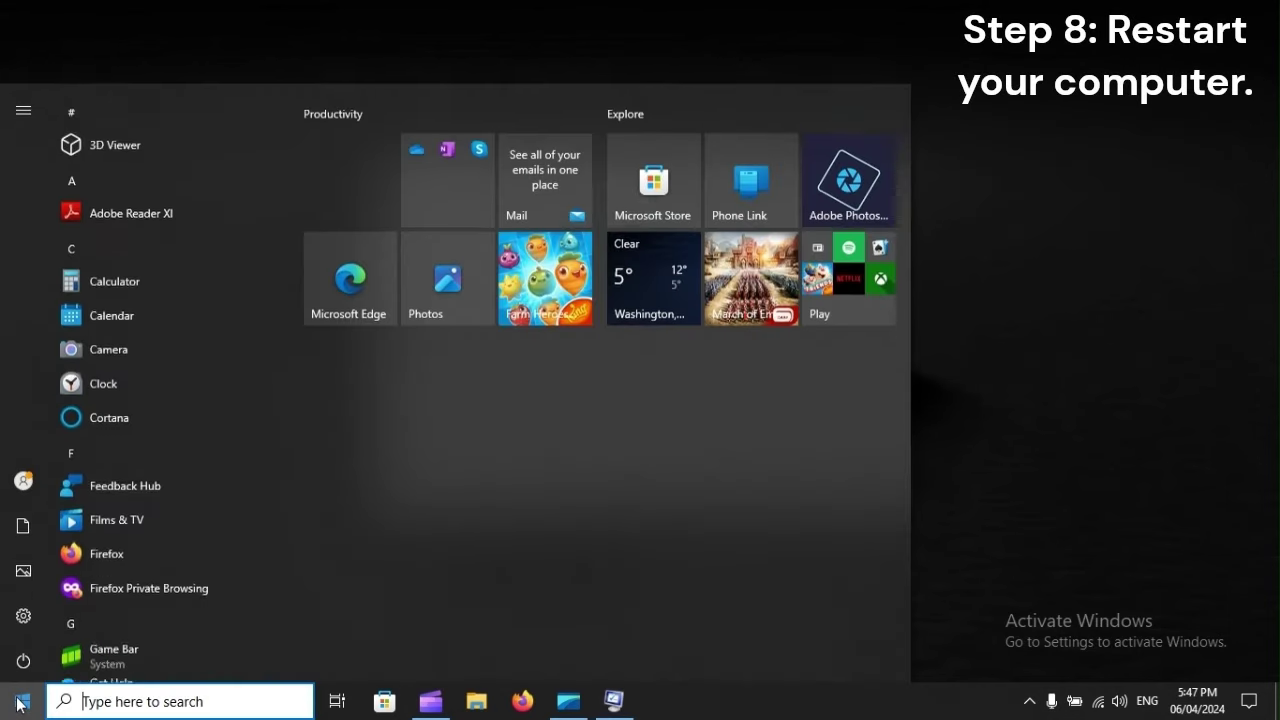
{"action": "left_click", "coordinate": [23, 661]}
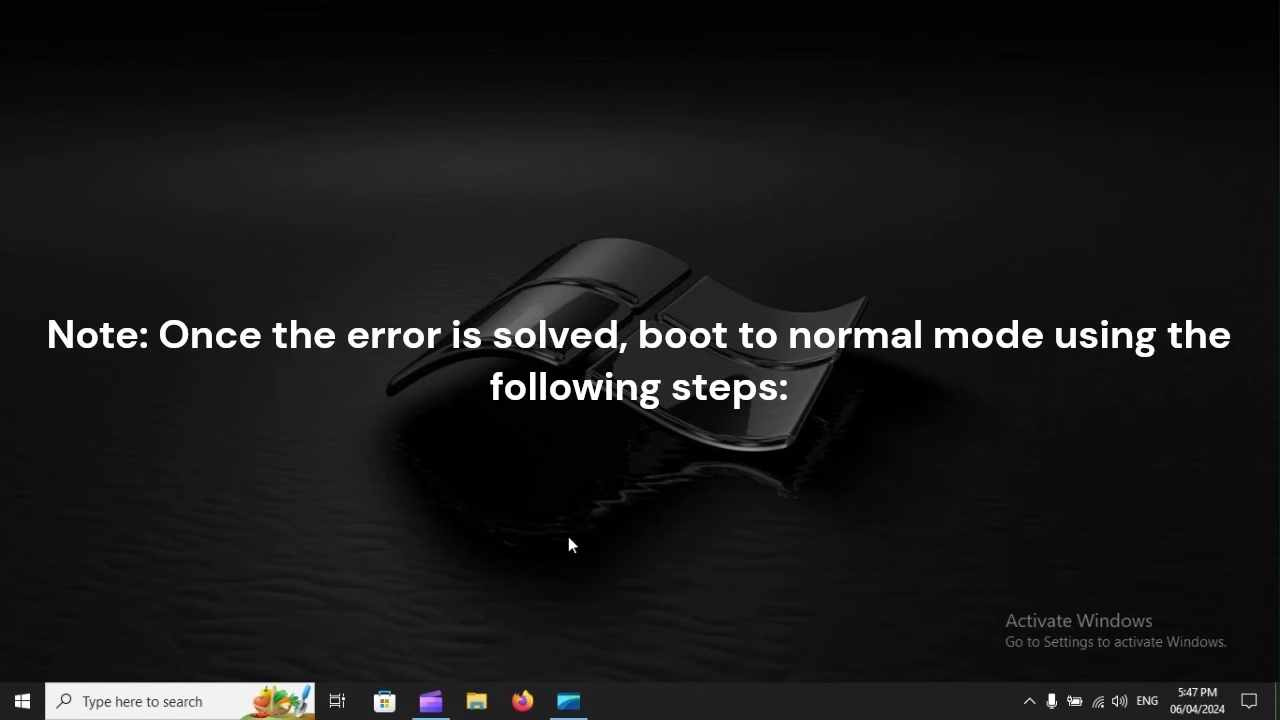
- Search for msconfig from the Start menu to reopen System Configuration
{"action": "key", "text": "super"}
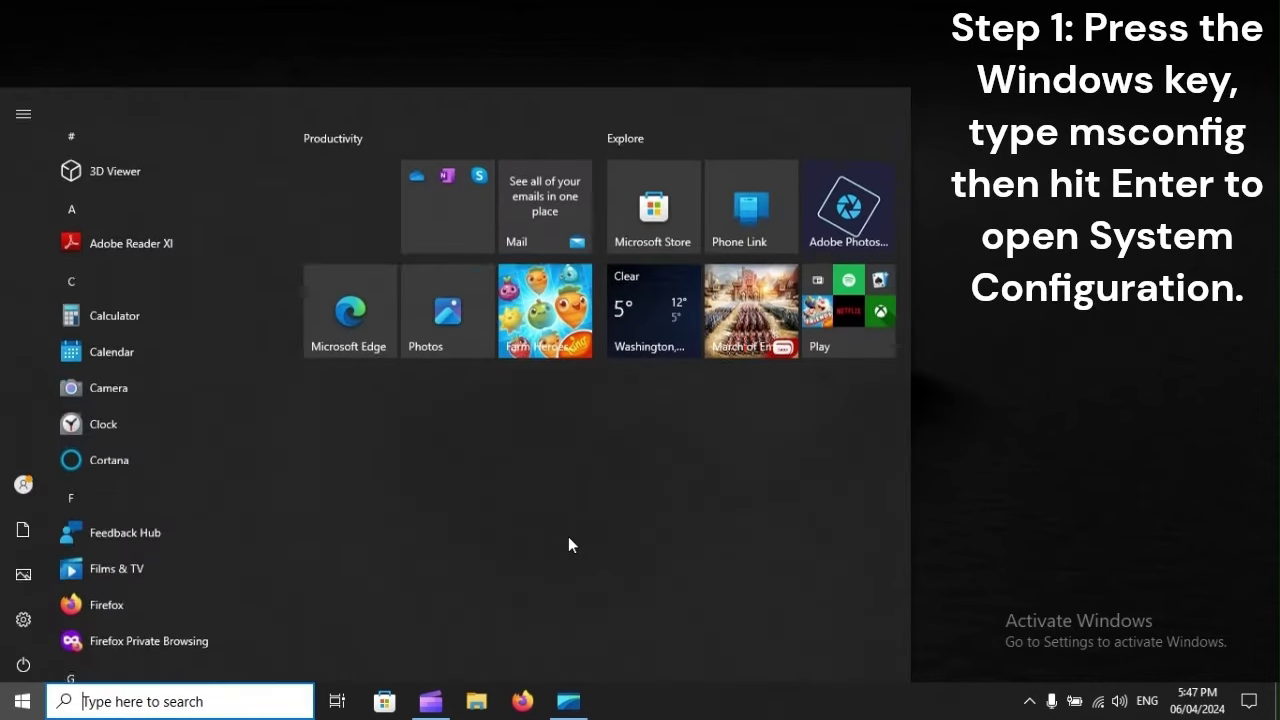
{"action": "type", "text": "msc"}
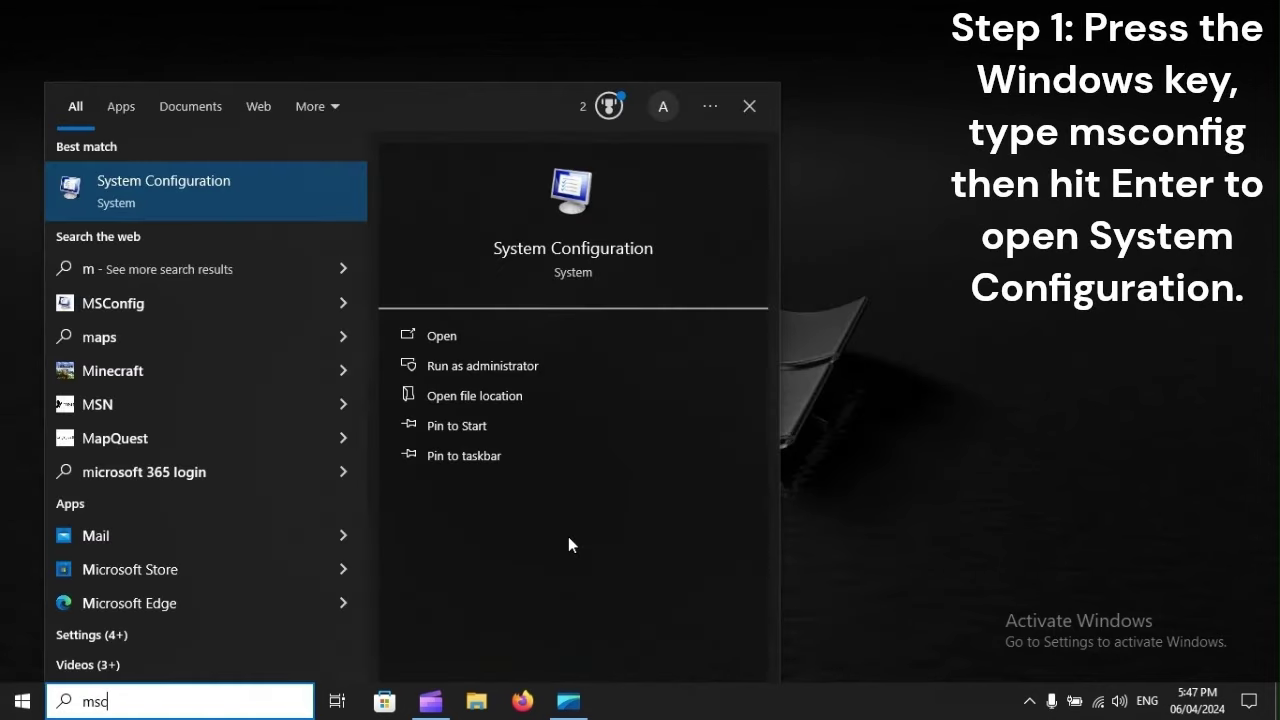
{"action": "type", "text": "onfig"}
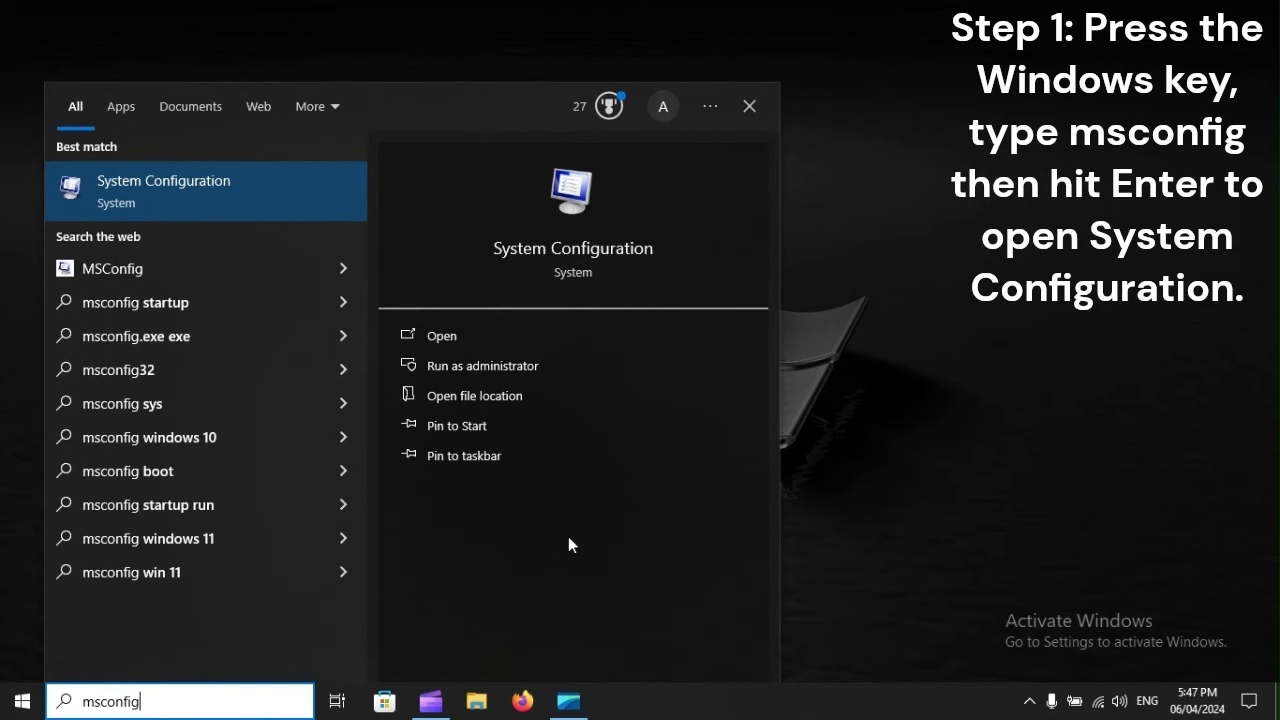
{"action": "key", "text": "Return"}
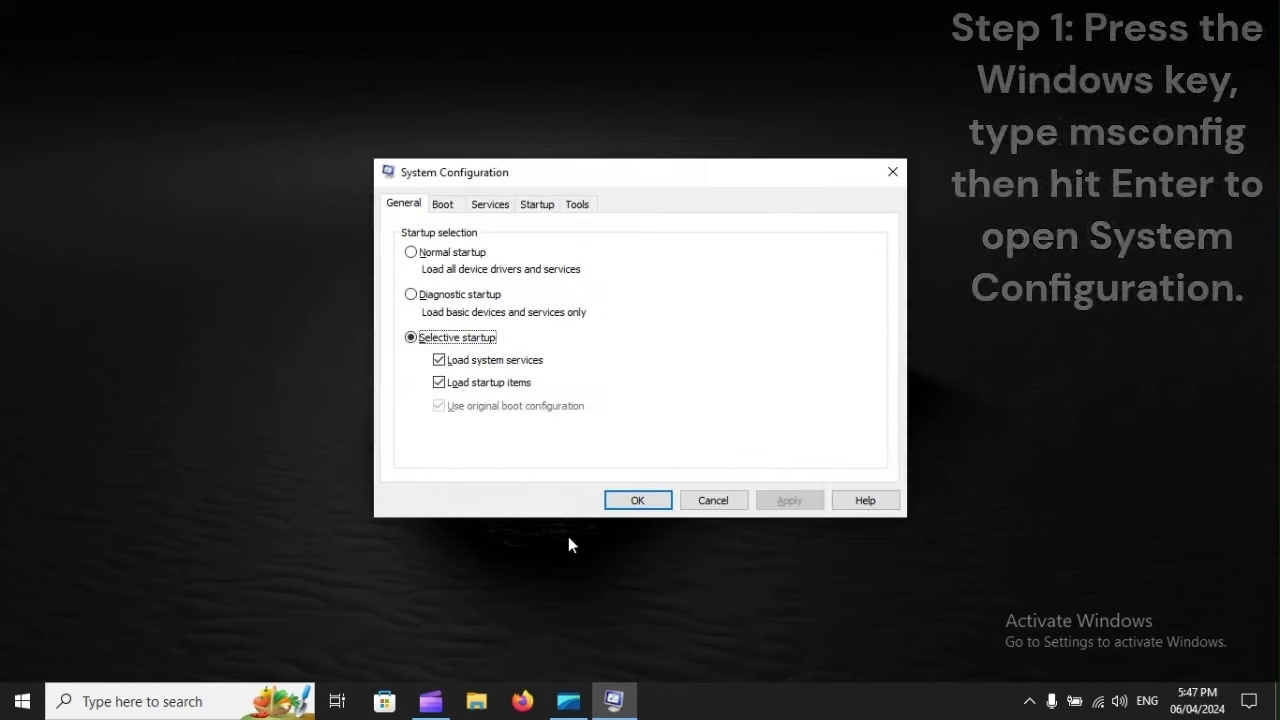
- Switch to Normal startup, confirm with OK, then bring up the Start menu's power options
{"action": "left_click", "coordinate": [412, 252]}
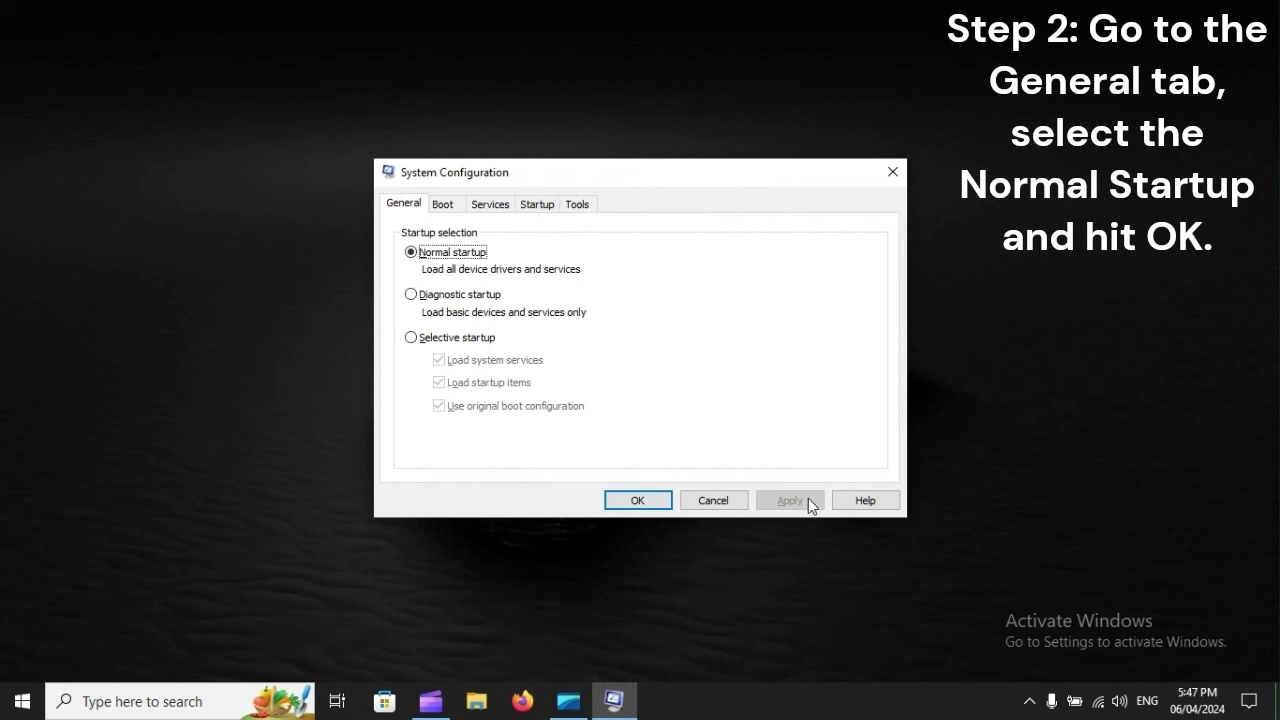
{"action": "left_click", "coordinate": [660, 502]}
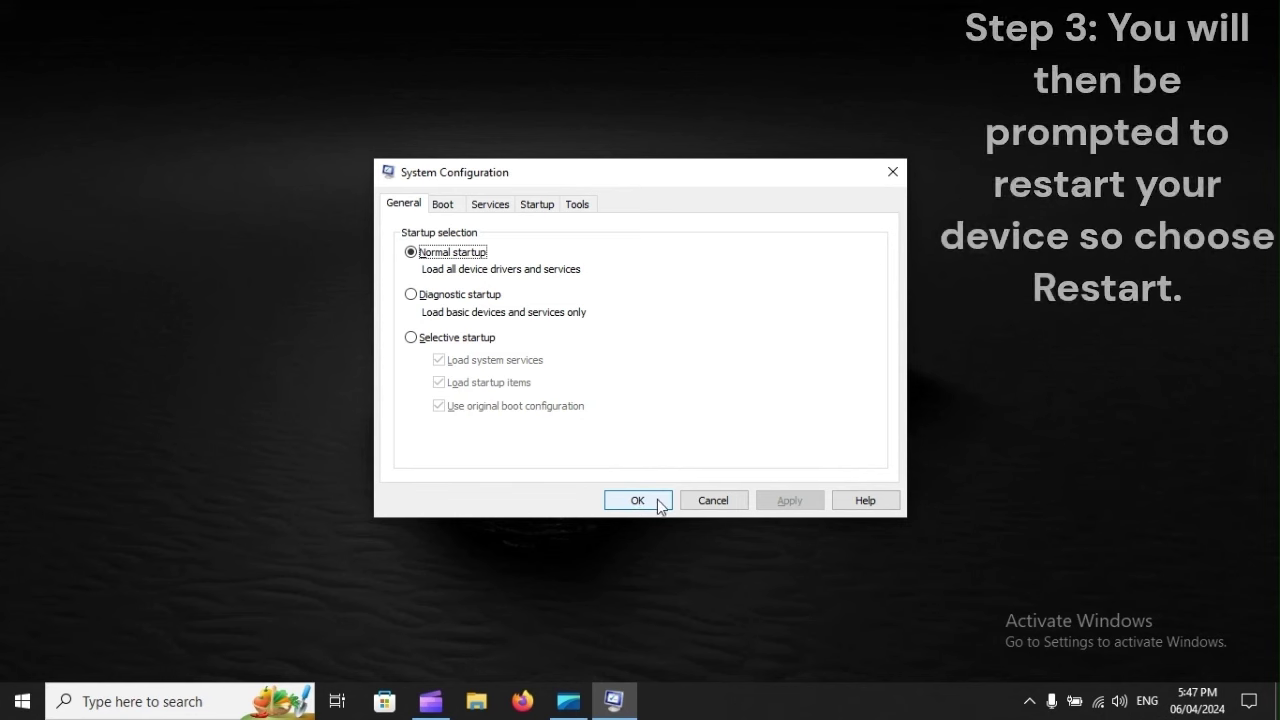
{"action": "left_click", "coordinate": [20, 702]}
{"action": "left_click", "coordinate": [23, 660]}
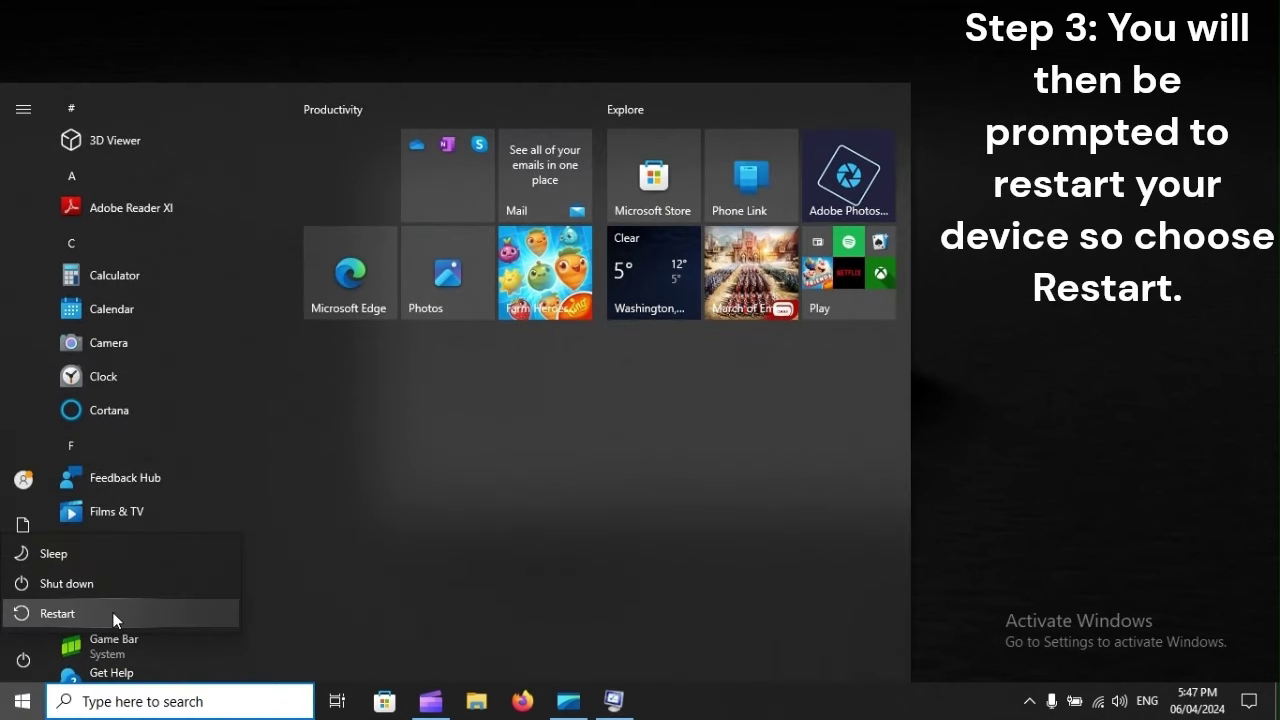